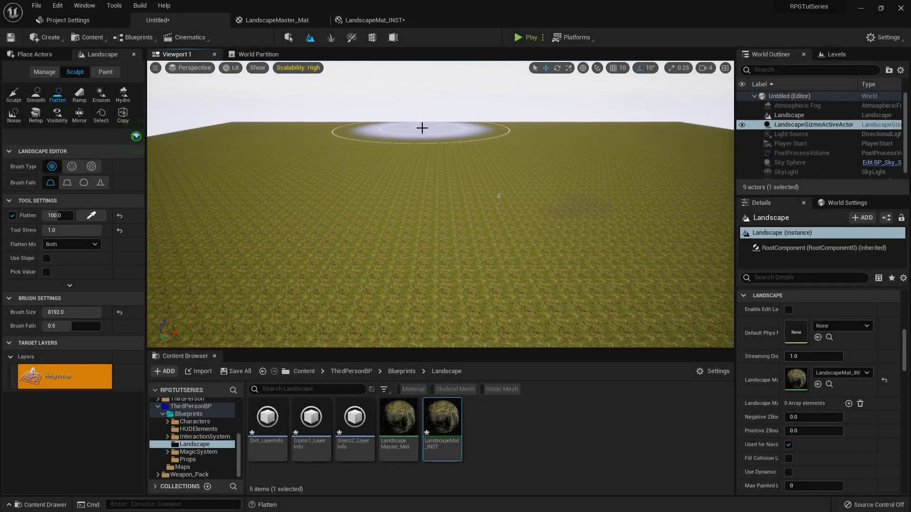
- Switch the level editor to selection mode and open the LandscapeMaster_Mat material graph
{"action": "left_click", "coordinate": [290, 38]}
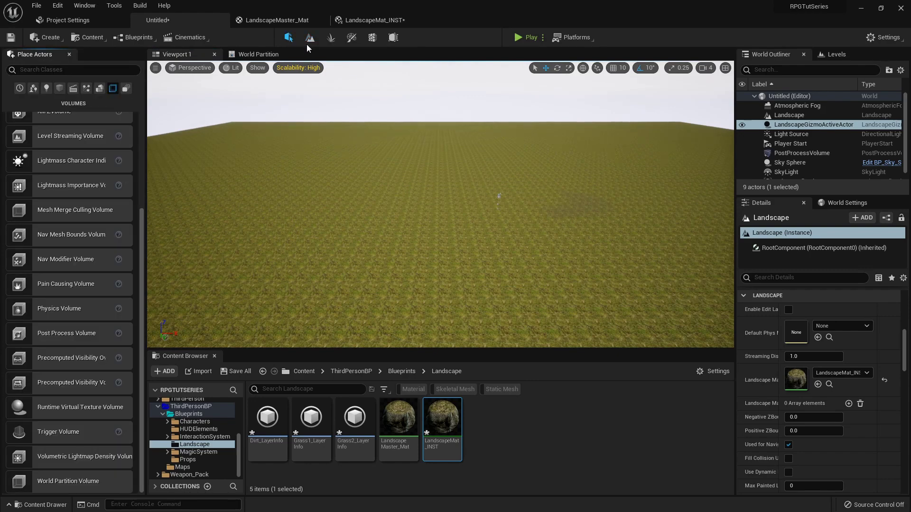
{"action": "left_click", "coordinate": [291, 22]}
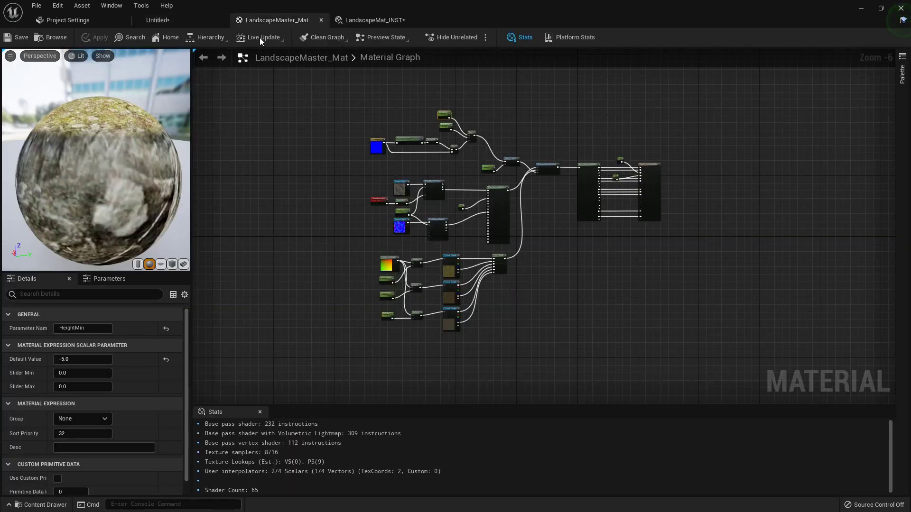
{"action": "right_click_drag", "start_coordinate": [306, 161], "coordinate": [402, 132]}
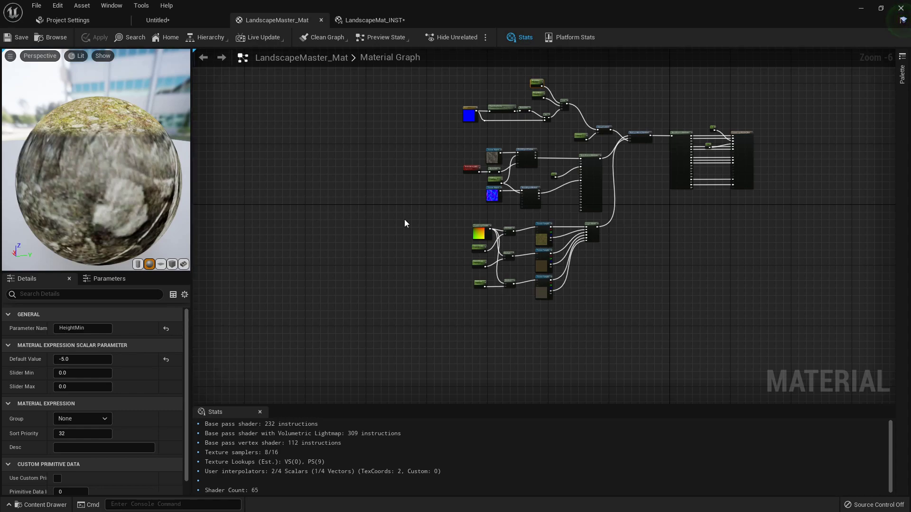
{"action": "scroll", "coordinate": [568, 206], "scroll_direction": "up", "scroll_amount": 5}
{"action": "scroll", "coordinate": [619, 258], "scroll_direction": "down", "scroll_amount": 2}
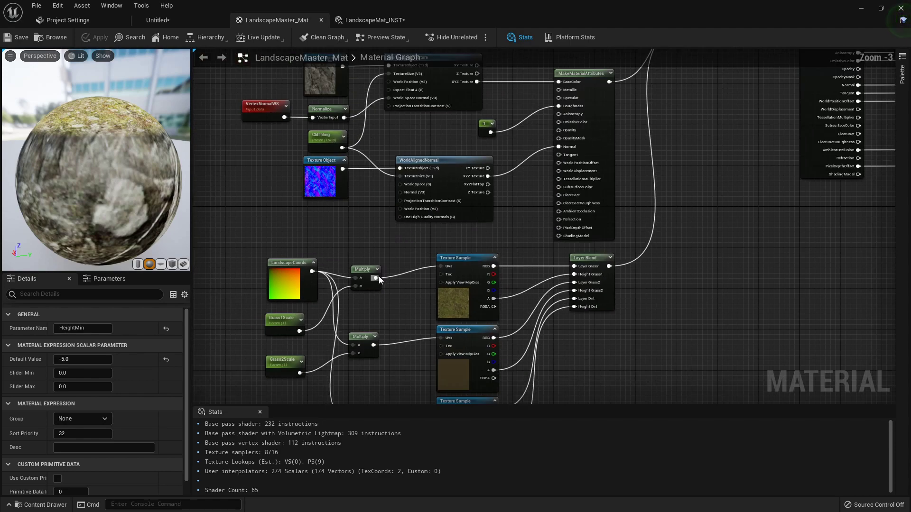
{"action": "scroll", "coordinate": [357, 224], "scroll_direction": "down", "scroll_amount": 4}
{"action": "right_click_drag", "start_coordinate": [357, 224], "coordinate": [469, 207]}
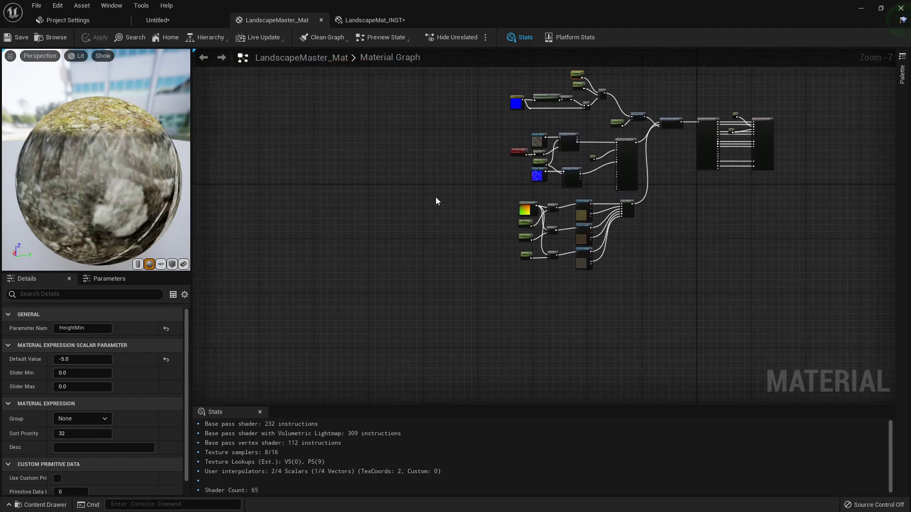
{"action": "right_click_drag", "start_coordinate": [436, 201], "coordinate": [464, 194]}
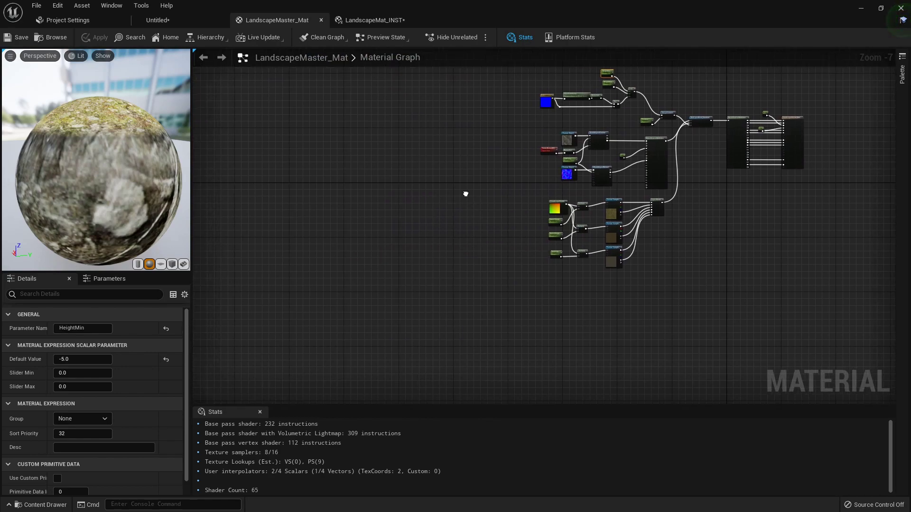
- Add three TextureCoordinate nodes stacked in the empty graph area before the existing node network
{"action": "scroll", "coordinate": [386, 207], "scroll_direction": "up", "scroll_amount": 5}
{"action": "right_click_drag", "start_coordinate": [387, 207], "coordinate": [514, 183]}
{"action": "scroll", "coordinate": [427, 188], "scroll_direction": "down", "scroll_amount": 4}
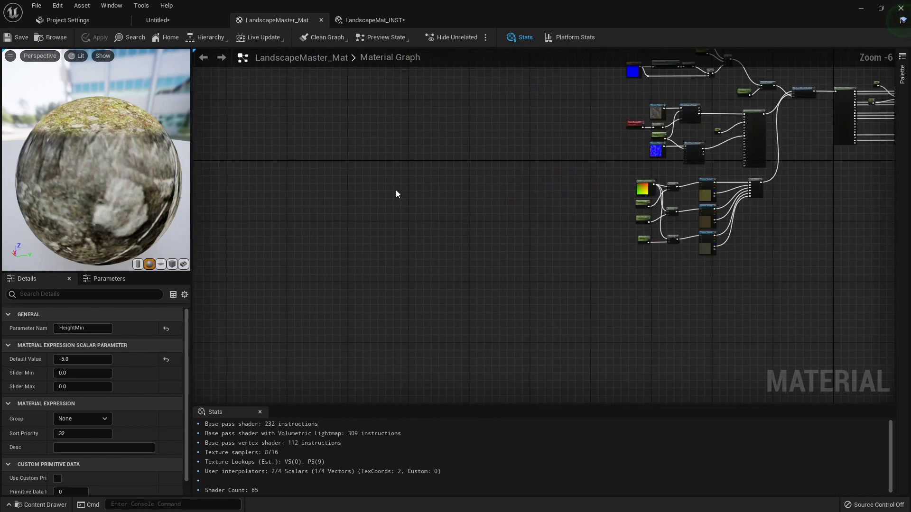
{"action": "right_click", "coordinate": [413, 172]}
{"action": "type", "text": "texture coor"}
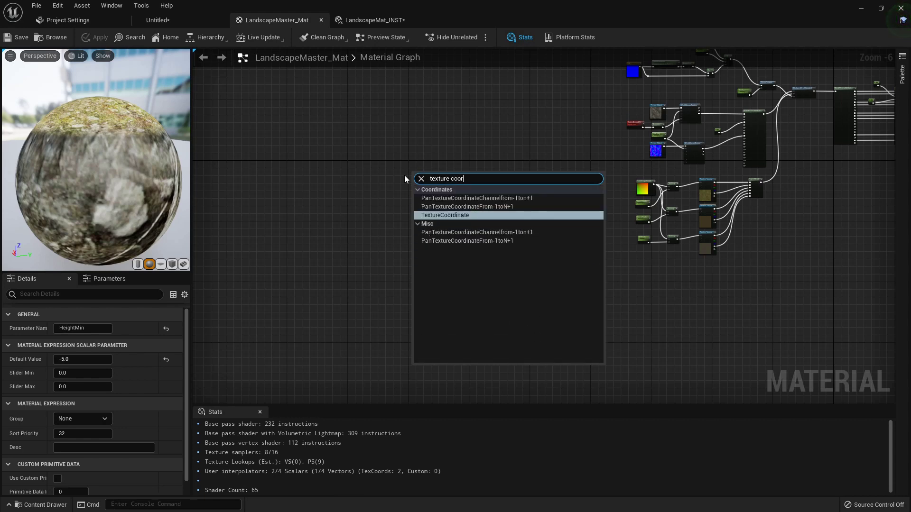
{"action": "left_click", "coordinate": [448, 215]}
{"action": "scroll", "coordinate": [424, 188], "scroll_direction": "up", "scroll_amount": 6}
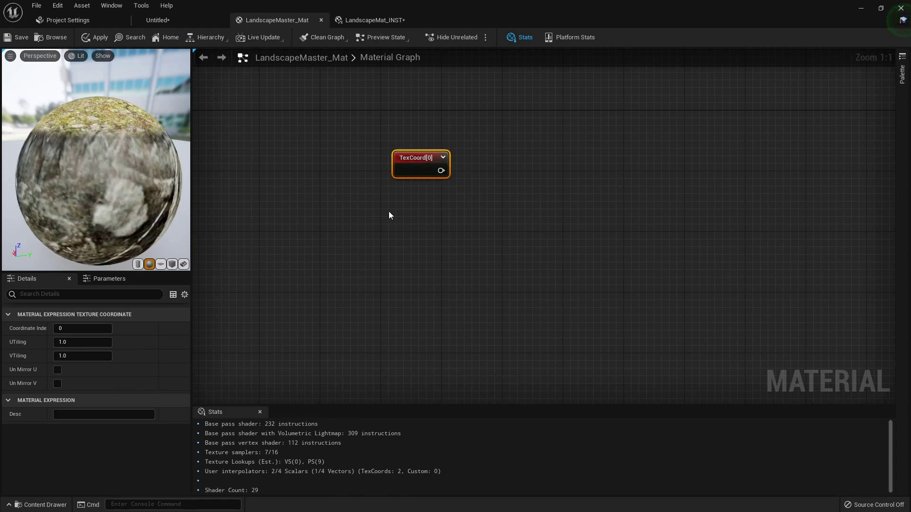
{"action": "key", "text": "ctrl+d"}
{"action": "key", "text": "ctrl+d"}
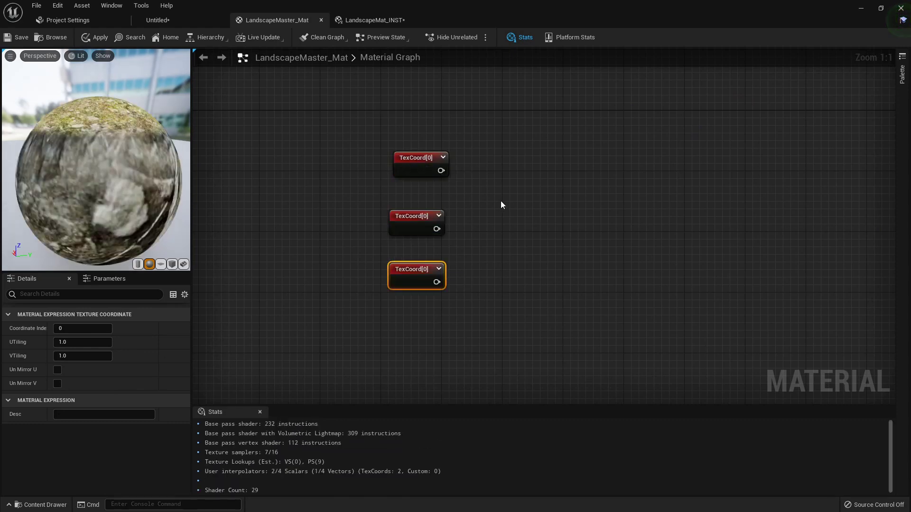
{"action": "right_click_drag", "start_coordinate": [501, 205], "coordinate": [387, 188]}
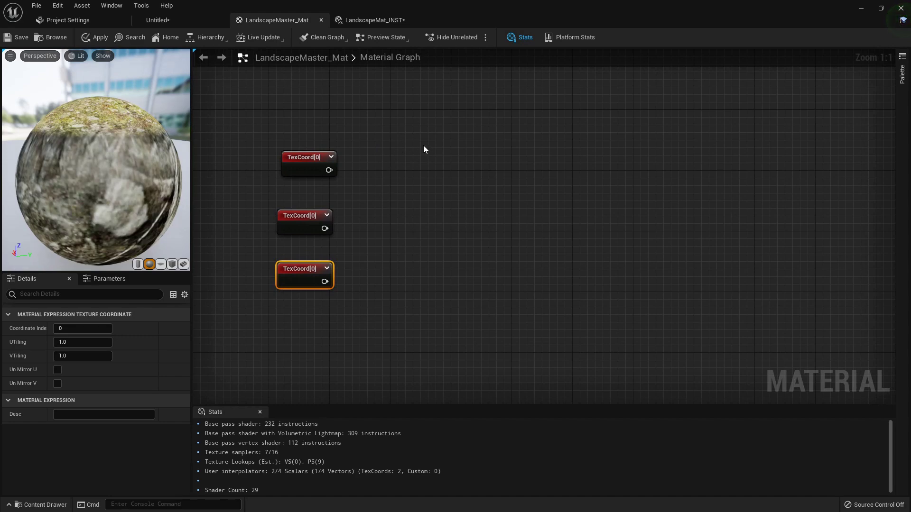
{"action": "left_click", "coordinate": [409, 142]}
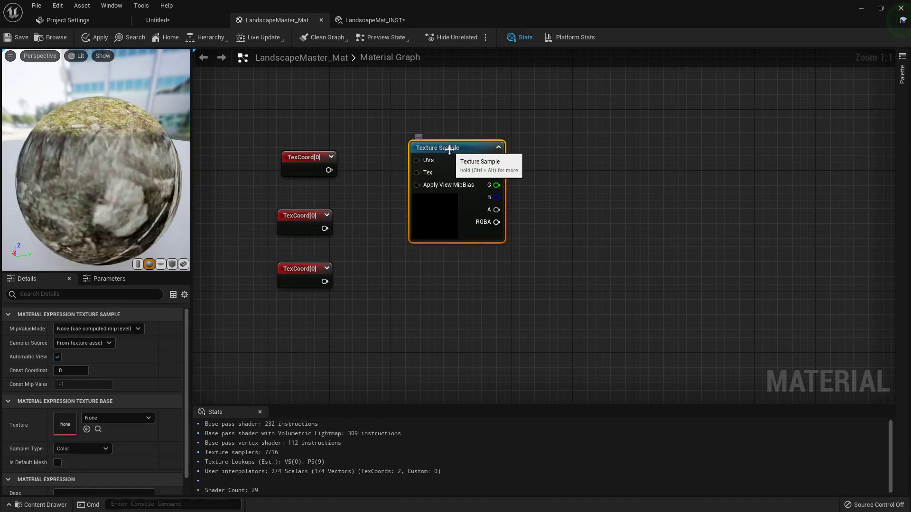
{"action": "key", "text": "Delete"}
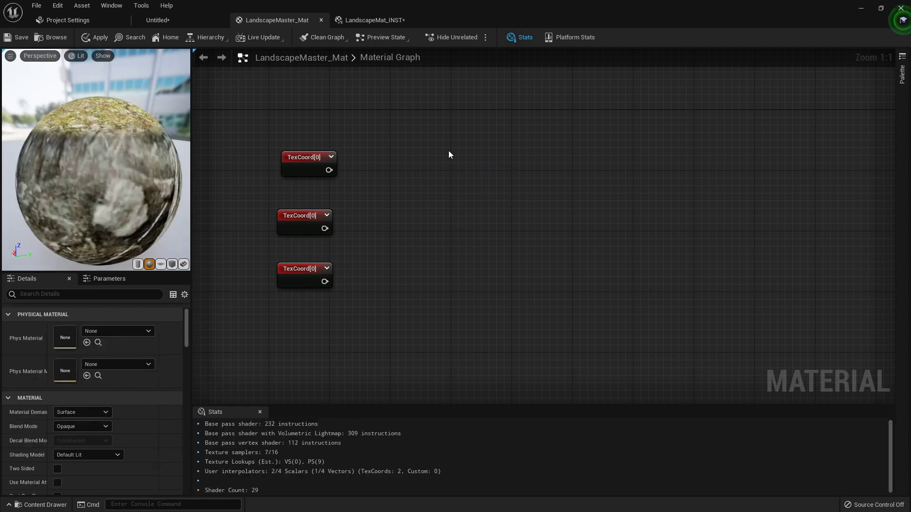
- Add a Multiply node with Const B 0.2 and connect the first TexCoord node to its A input
{"action": "left_click", "coordinate": [380, 141]}
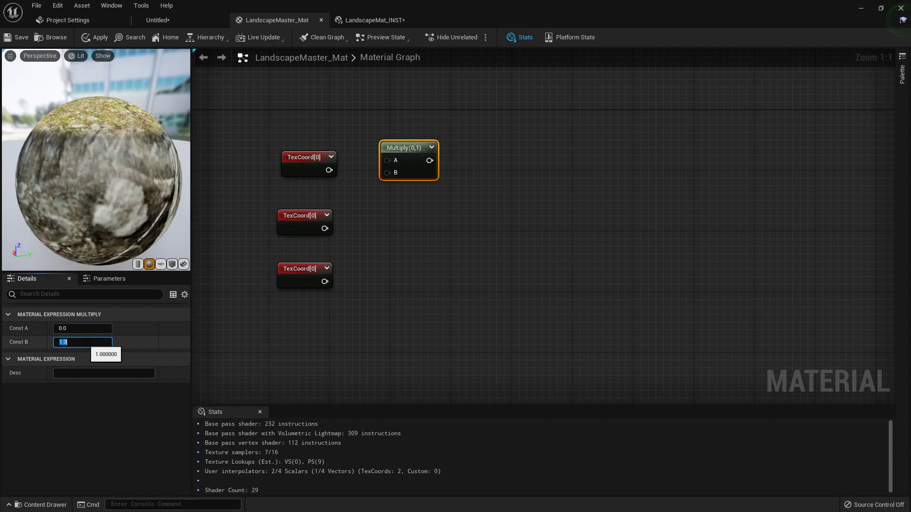
{"action": "key", "text": "Return"}
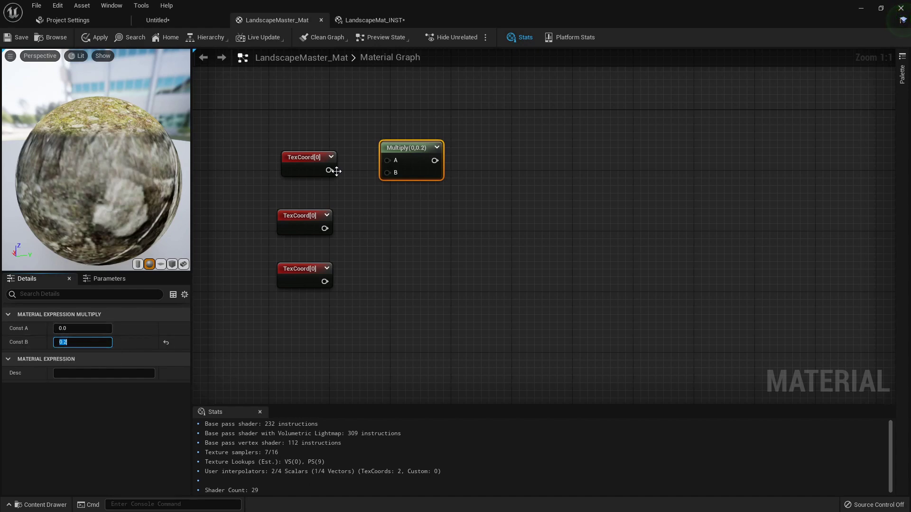
{"action": "left_click_drag", "start_coordinate": [329, 171], "coordinate": [387, 160]}
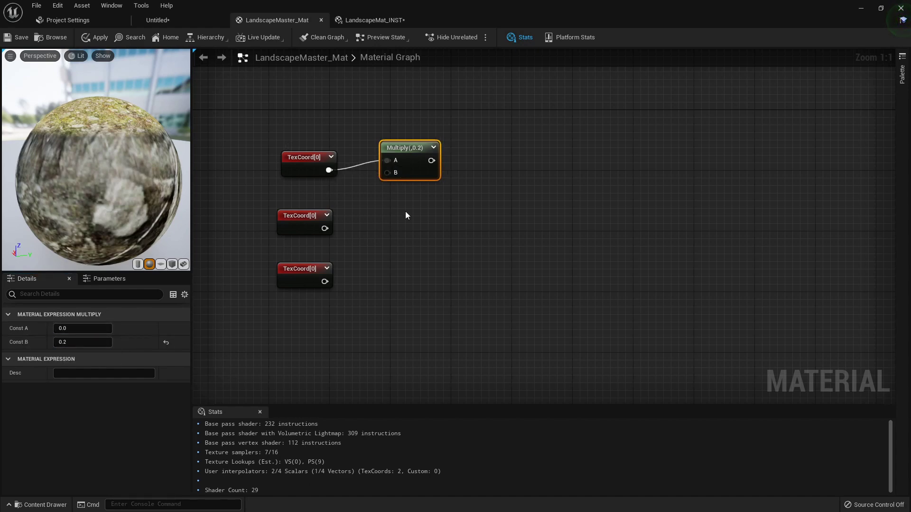
- Add a second Multiply node fed by the middle TexCoord node through input A and set its Const B to 0.05
{"action": "left_click", "coordinate": [402, 198]}
{"action": "left_click_drag", "start_coordinate": [324, 229], "coordinate": [411, 216]}
{"action": "left_click_drag", "start_coordinate": [435, 206], "coordinate": [418, 217]}
{"action": "left_click", "coordinate": [79, 342]}
{"action": "type", "text": "0.05"}
{"action": "key", "text": "Return"}
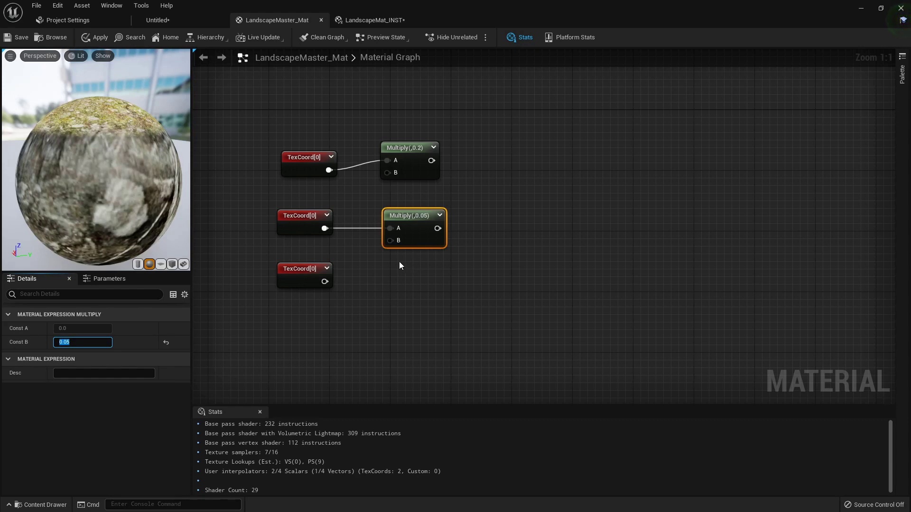
- Add a third Multiply node fed by the last TexCoord node through input A and set its Const B to 0.002
{"action": "left_click", "coordinate": [400, 264]}
{"action": "left_click", "coordinate": [387, 270]}
{"action": "left_click_drag", "start_coordinate": [325, 281], "coordinate": [390, 281]}
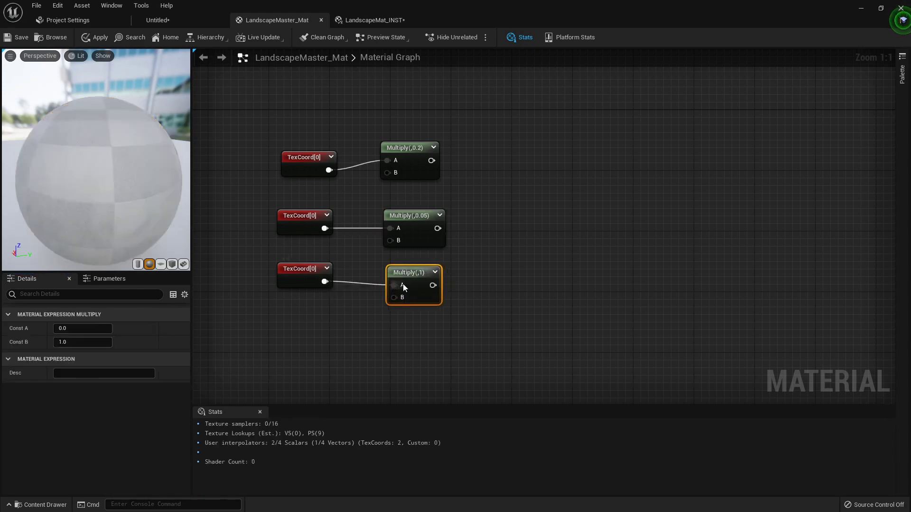
{"action": "left_click", "coordinate": [78, 342]}
{"action": "type", "text": ".002"}
{"action": "key", "text": "Return"}
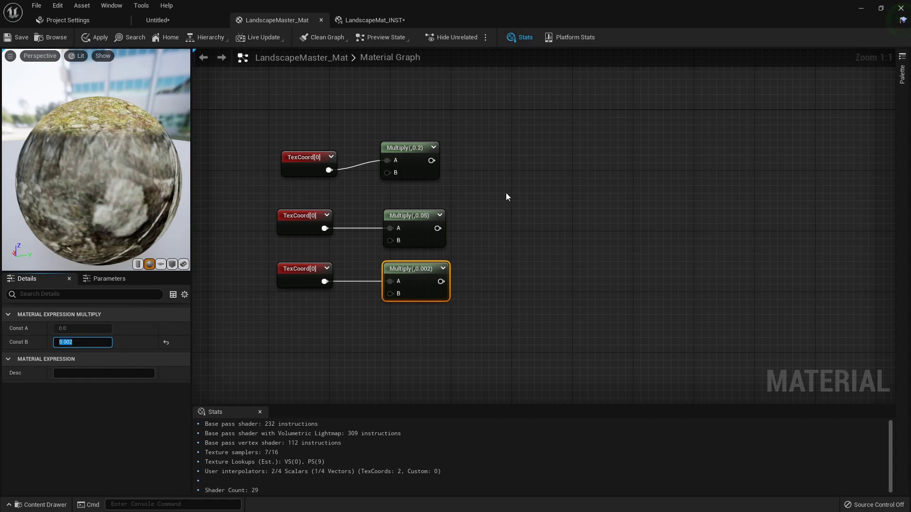
- Add a Texture Sample node beside the Multiply nodes and assign the T_MacroVariation texture to it
{"action": "right_click_drag", "start_coordinate": [506, 193], "coordinate": [421, 200]}
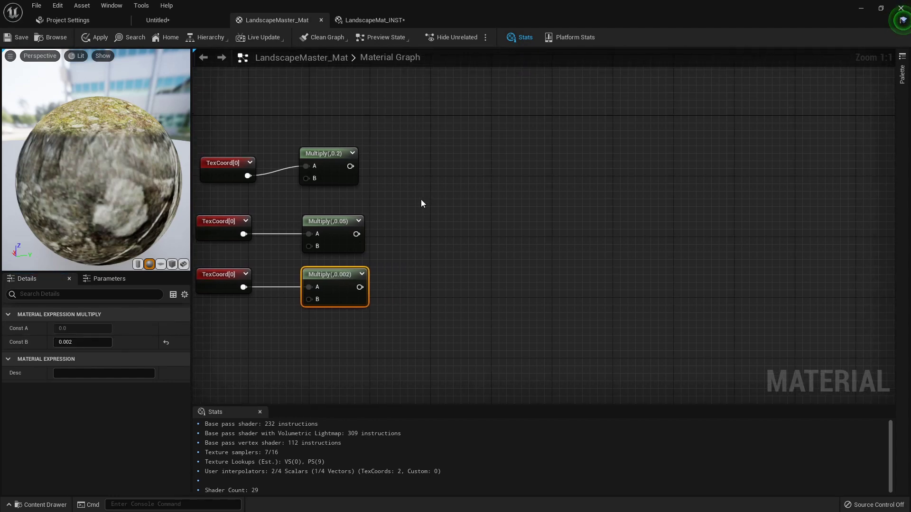
{"action": "left_click", "coordinate": [414, 143]}
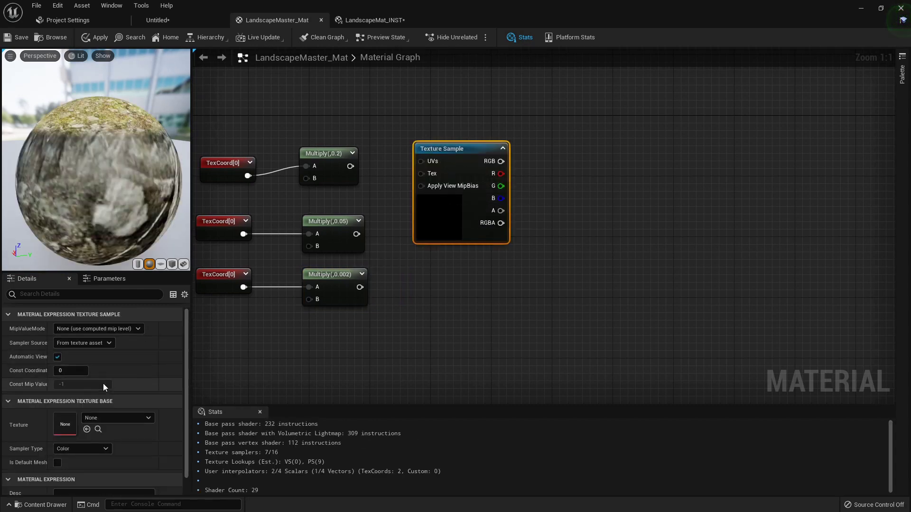
{"action": "left_click", "coordinate": [127, 418]}
{"action": "type", "text": "macro"}
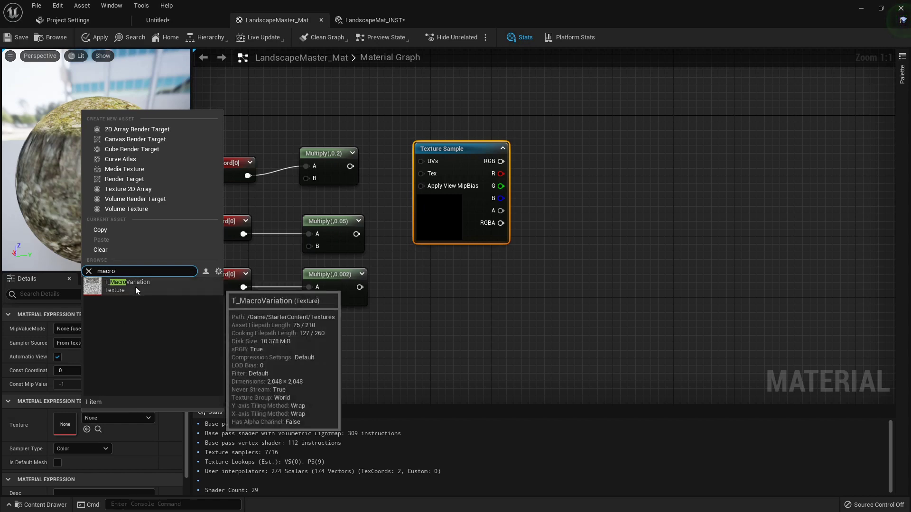
{"action": "left_click", "coordinate": [134, 289]}
- Open the T_MacroVariation texture to examine its pattern, and return to the LandscapeMaster_Mat graph
{"action": "right_click_drag", "start_coordinate": [422, 269], "coordinate": [406, 303]}
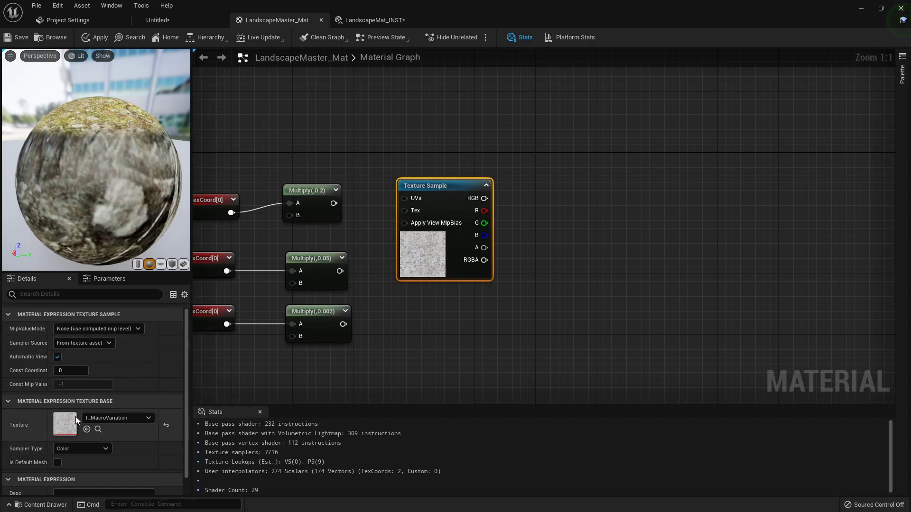
{"action": "double_click", "coordinate": [65, 424]}
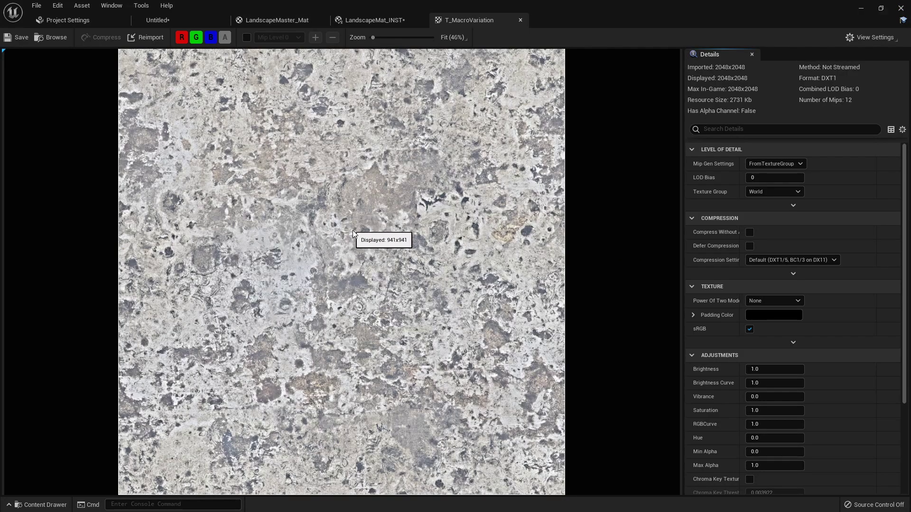
{"action": "left_click", "coordinate": [294, 23]}
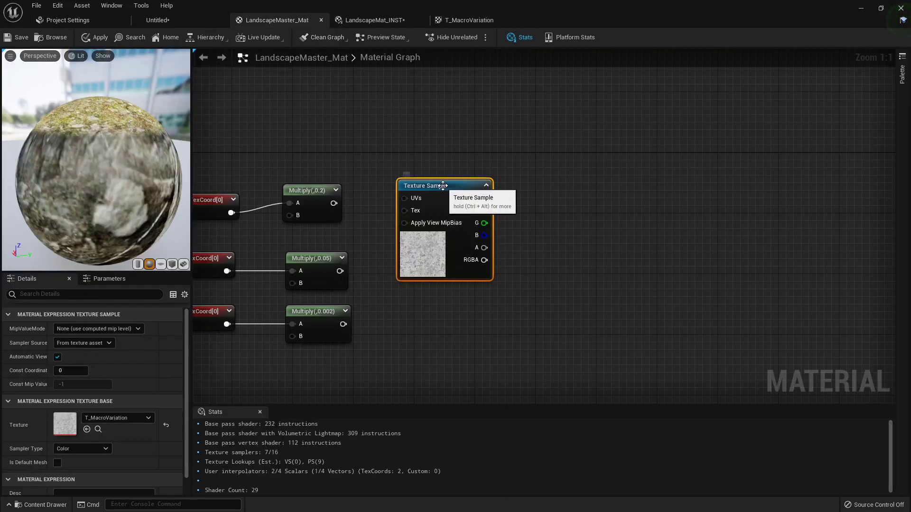
- Duplicate the T_MacroVariation Texture Sample twice and stack the three samples in a column
{"action": "left_click_drag", "start_coordinate": [441, 185], "coordinate": [458, 166]}
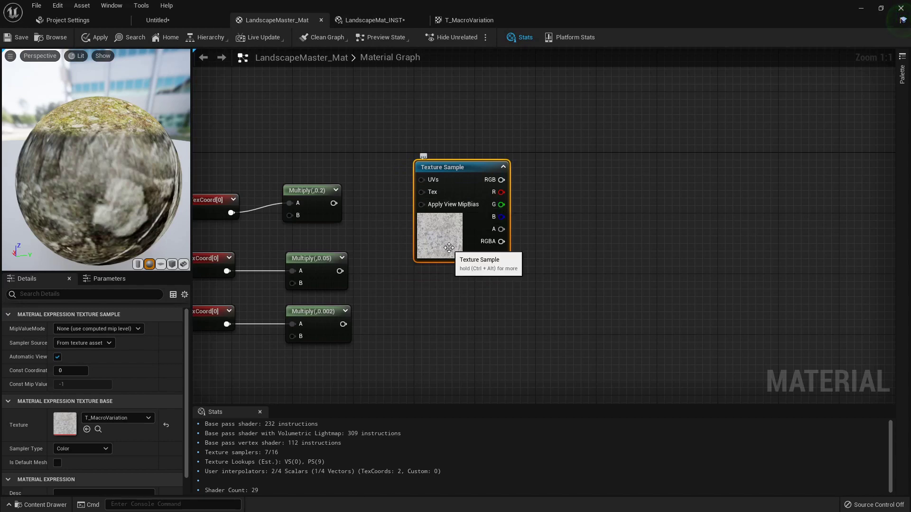
{"action": "key", "text": "ctrl+d"}
{"action": "right_click_drag", "start_coordinate": [430, 324], "coordinate": [417, 238]}
{"action": "key", "text": "ctrl+d"}
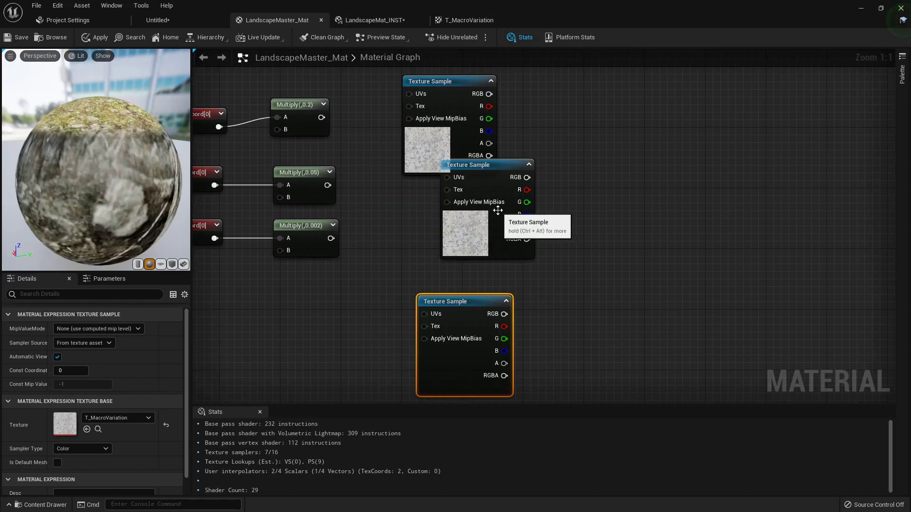
{"action": "left_click_drag", "start_coordinate": [501, 214], "coordinate": [465, 237]}
{"action": "mouse_move", "coordinate": [456, 300]}
{"action": "left_mouse_down"}
{"action": "mouse_move", "coordinate": [439, 285]}
{"action": "mouse_move", "coordinate": [441, 300]}
{"action": "left_mouse_up"}
- Straighten the first TexCoord and Multiply pair and connect the 0.2 Multiply to the first Texture Sample's UVs, aligned with it
{"action": "right_click_drag", "start_coordinate": [369, 181], "coordinate": [424, 273]}
{"action": "left_click_drag", "start_coordinate": [360, 148], "coordinate": [269, 223]}
{"action": "key", "text": "q"}
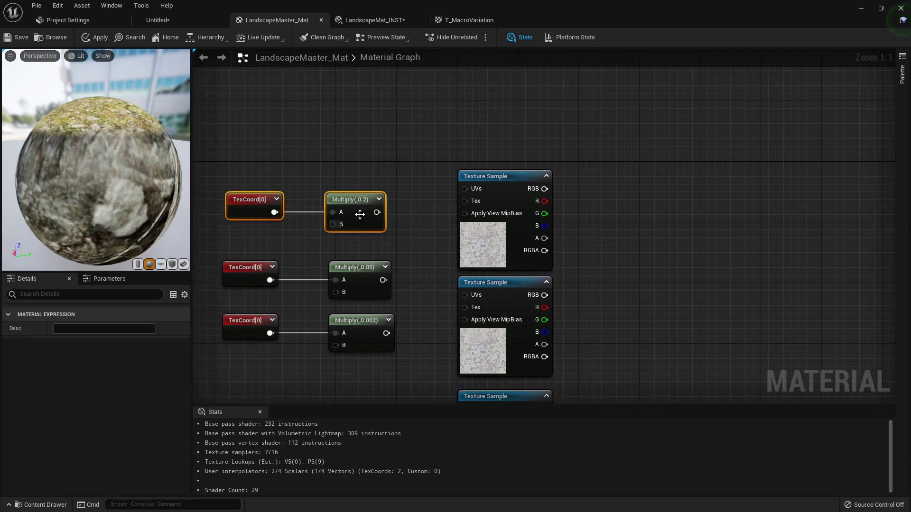
{"action": "left_click_drag", "start_coordinate": [356, 196], "coordinate": [468, 169]}
{"action": "left_click", "coordinate": [467, 176]}
- Move the last TexCoord and Multiply pair lower and connect the 0.05 Multiply to the second Texture Sample's UVs, in line with it
{"action": "right_click_drag", "start_coordinate": [407, 274], "coordinate": [420, 203]}
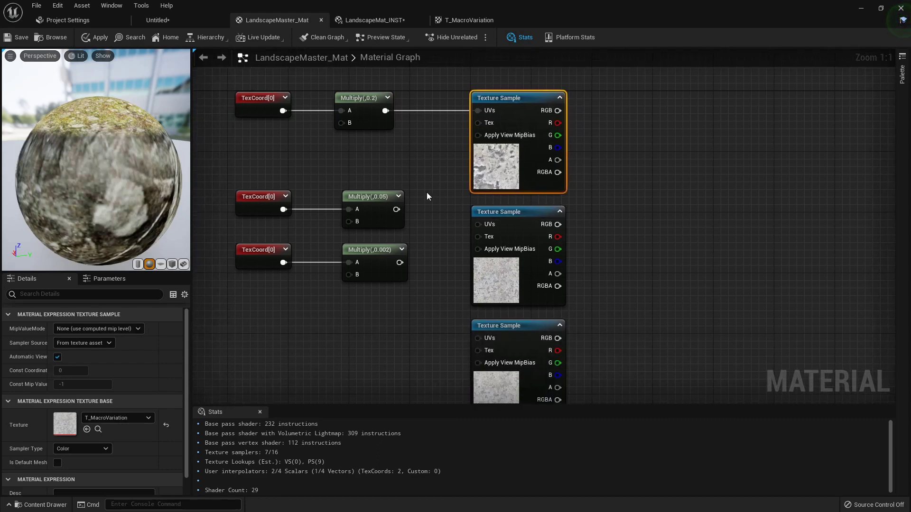
{"action": "left_click_drag", "start_coordinate": [260, 291], "coordinate": [387, 333]}
{"action": "left_click_drag", "start_coordinate": [396, 210], "coordinate": [432, 209]}
{"action": "left_click_drag", "start_coordinate": [484, 229], "coordinate": [484, 229]}
{"action": "left_click_drag", "start_coordinate": [236, 241], "coordinate": [374, 213]}
- Connect the 0.002 Multiply to the third Texture Sample's UVs and straighten that row of nodes
{"action": "right_click_drag", "start_coordinate": [456, 279], "coordinate": [431, 201]}
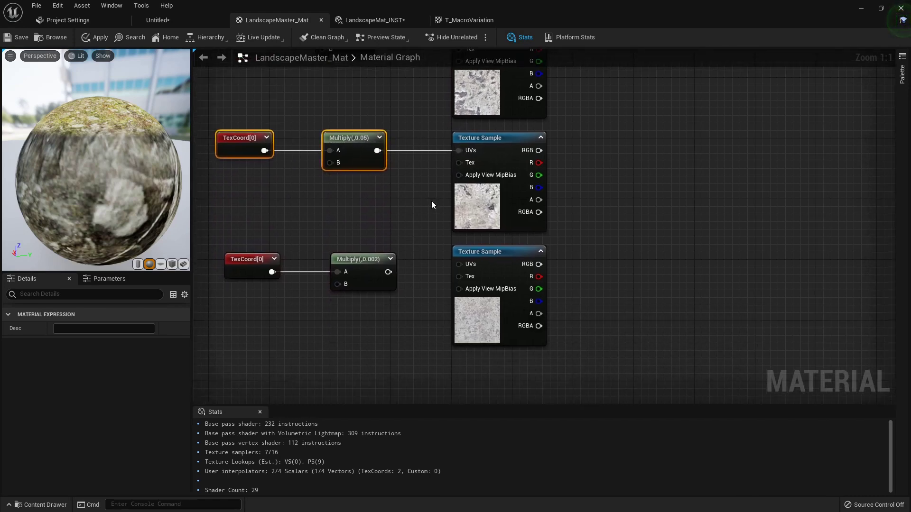
{"action": "left_click_drag", "start_coordinate": [387, 272], "coordinate": [459, 264]}
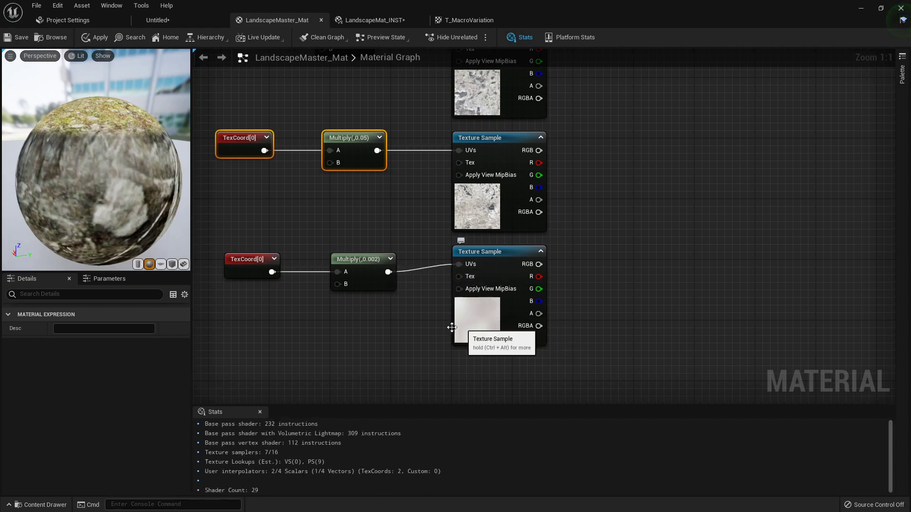
{"action": "left_click_drag", "start_coordinate": [259, 309], "coordinate": [504, 251]}
{"action": "key", "text": "q"}
{"action": "left_click", "coordinate": [605, 190]}
- Move the Multiply and Texture Sample nodes closer to the TexCoord nodes to make the three rows compact
{"action": "scroll", "coordinate": [604, 190], "scroll_direction": "down", "scroll_amount": 1}
{"action": "right_click_drag", "start_coordinate": [604, 189], "coordinate": [559, 215]}
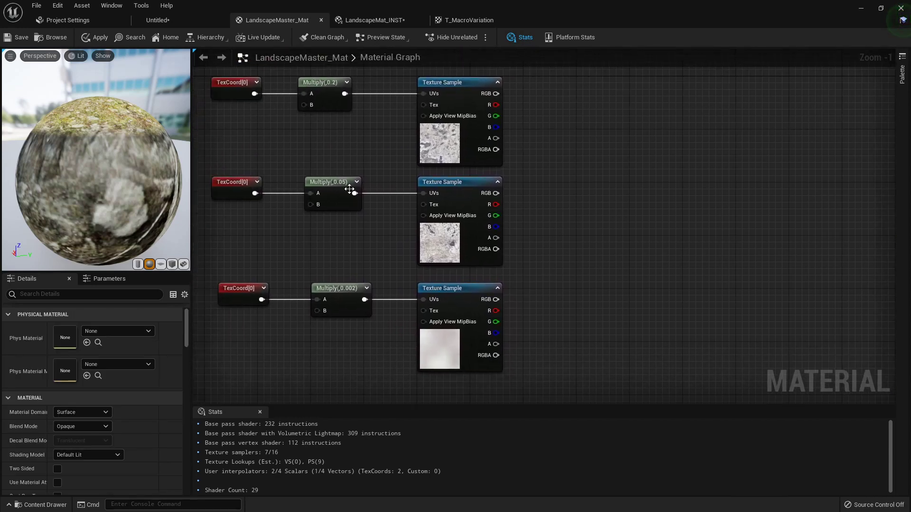
{"action": "left_click_drag", "start_coordinate": [551, 78], "coordinate": [313, 354]}
{"action": "left_click_drag", "start_coordinate": [462, 295], "coordinate": [429, 295]}
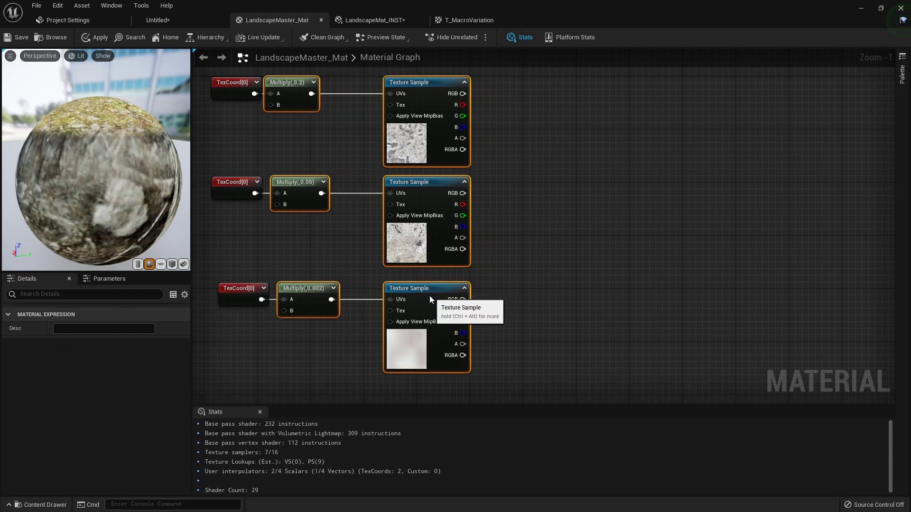
{"action": "left_click_drag", "start_coordinate": [565, 113], "coordinate": [402, 319]}
{"action": "left_click", "coordinate": [467, 260]}
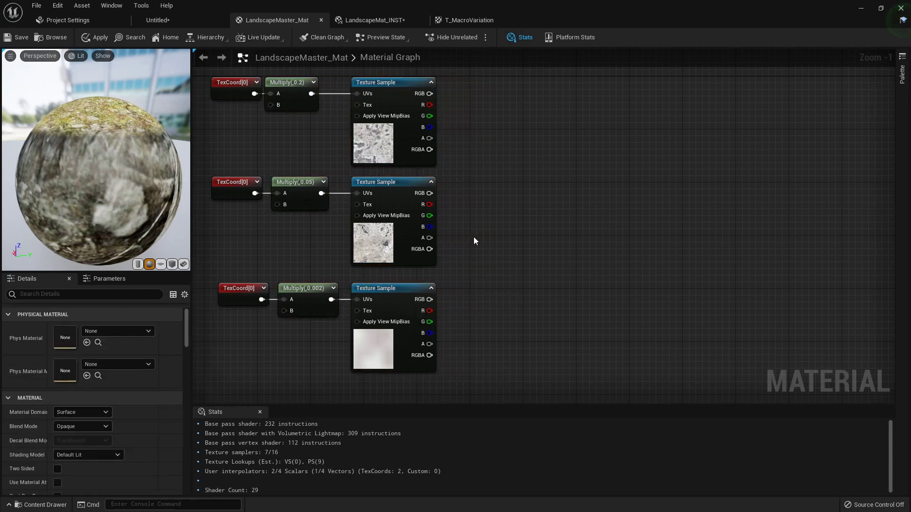
- Place three Add nodes, one next to each Texture Sample
{"action": "left_click", "coordinate": [454, 103]}
{"action": "left_click", "coordinate": [452, 202]}
{"action": "left_click", "coordinate": [457, 307]}
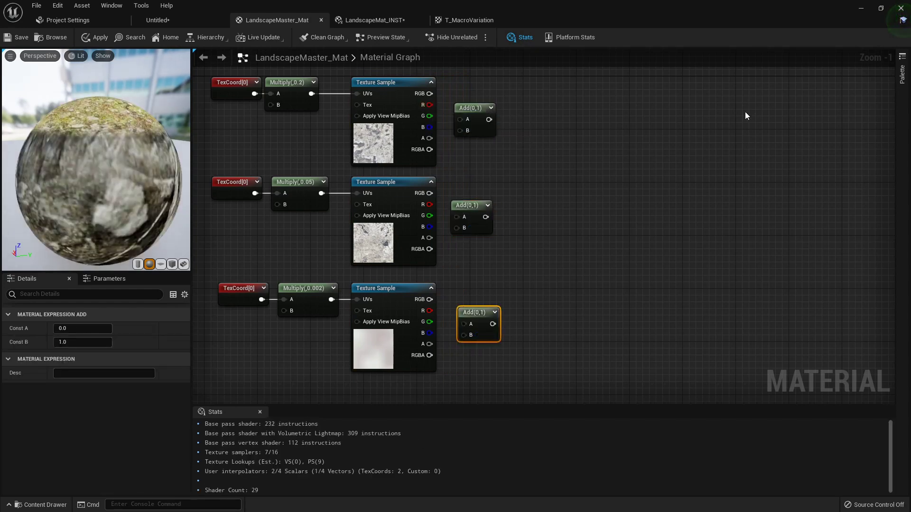
- Check the reference LandscapeMat_Master graph and connect each Texture Sample's R output to input A of its Add node
{"action": "left_click", "coordinate": [881, 9]}
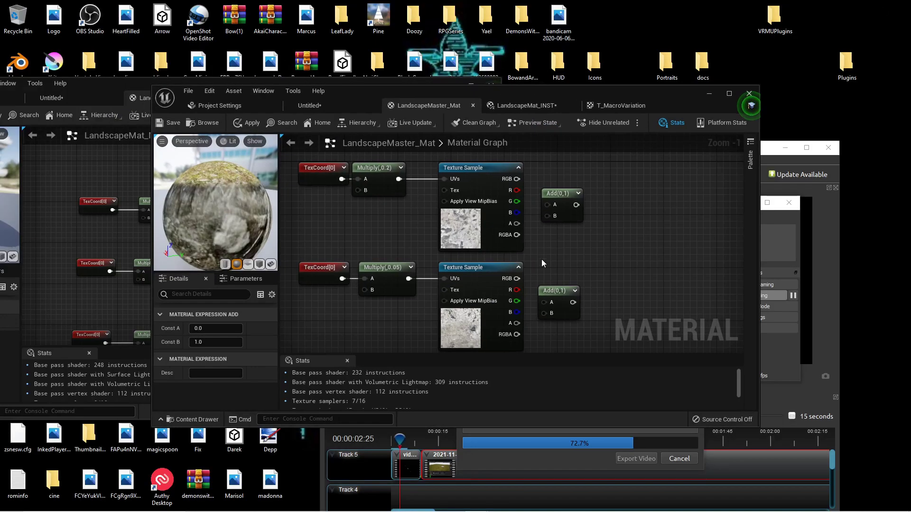
{"action": "left_click", "coordinate": [47, 232]}
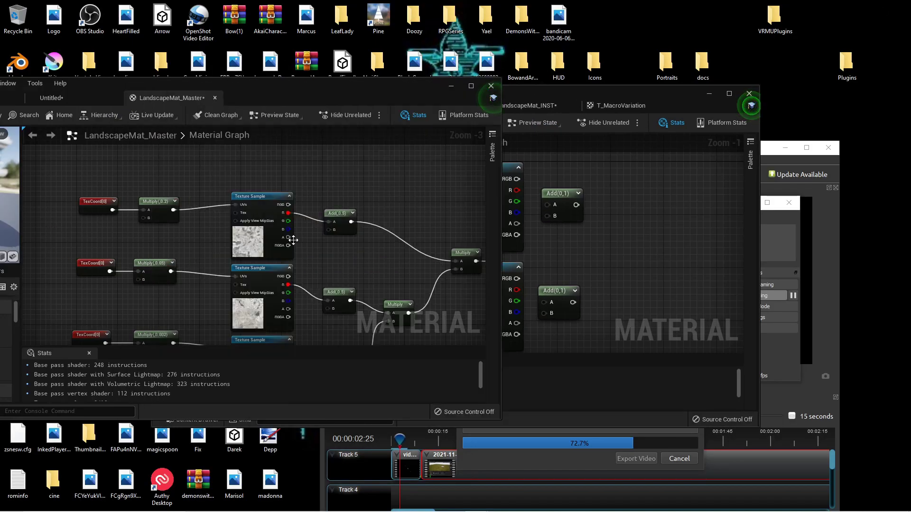
{"action": "left_click", "coordinate": [621, 89]}
{"action": "double_click", "coordinate": [621, 89]}
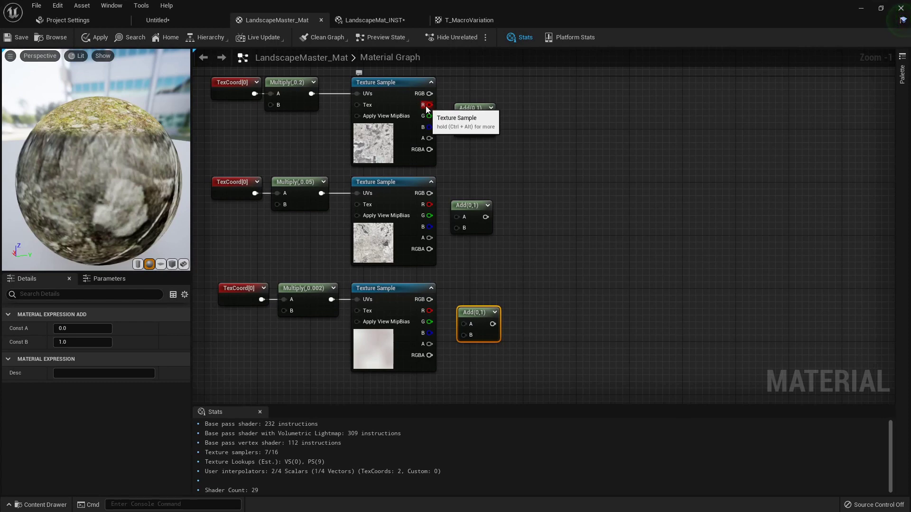
{"action": "left_click_drag", "start_coordinate": [430, 106], "coordinate": [461, 119]}
{"action": "left_click_drag", "start_coordinate": [440, 208], "coordinate": [456, 216]}
{"action": "left_click_drag", "start_coordinate": [430, 311], "coordinate": [475, 317]}
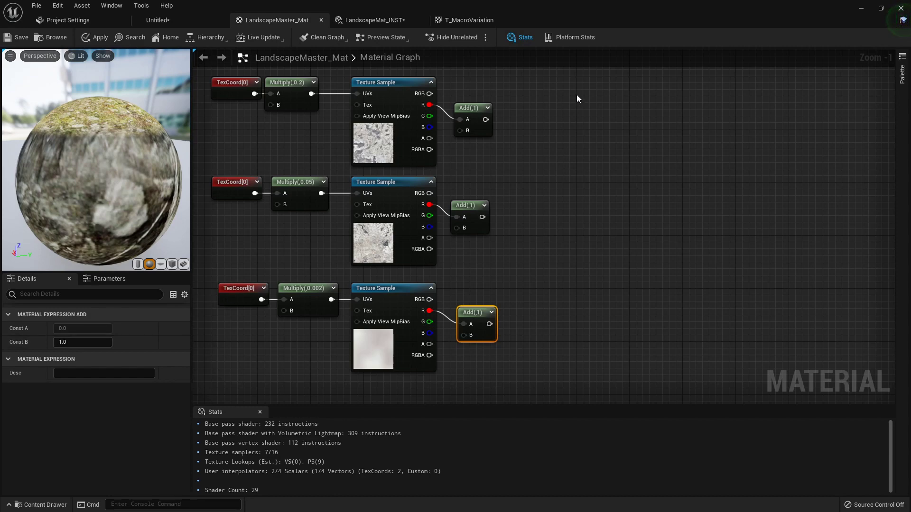
- Set Const B of all three Add nodes to 0.5
{"action": "left_click_drag", "start_coordinate": [585, 92], "coordinate": [462, 347]}
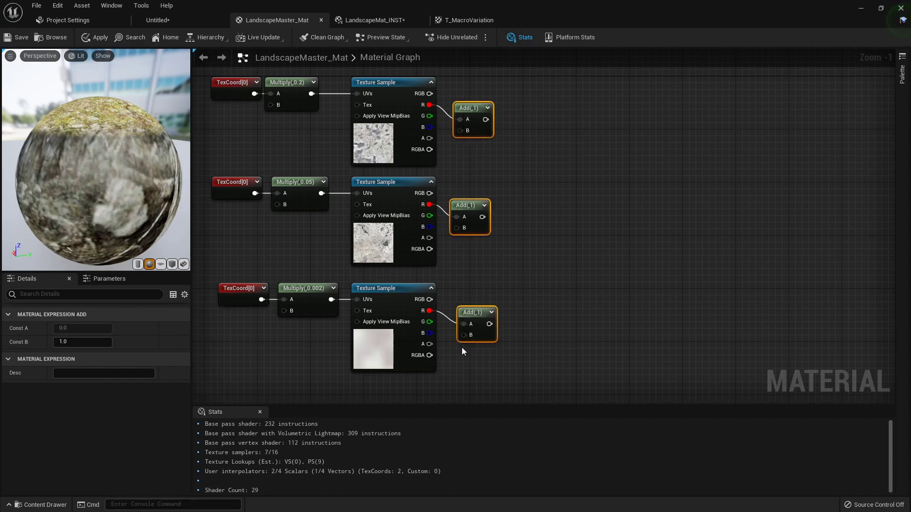
{"action": "left_click", "coordinate": [94, 341]}
{"action": "key", "text": "Return"}
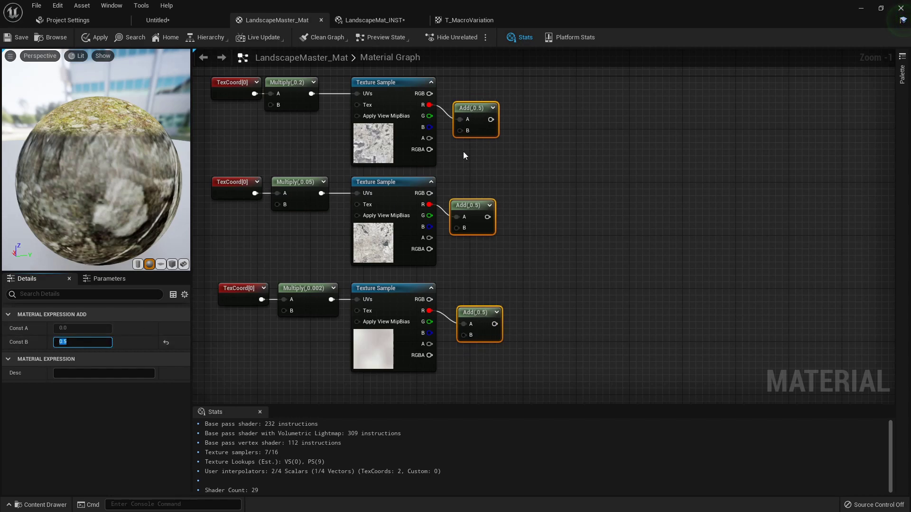
- Place two Multiply nodes beyond the Add nodes and connect the second and third Adds to A and B of the lower one
{"action": "right_click_drag", "start_coordinate": [520, 217], "coordinate": [466, 233]}
{"action": "left_click", "coordinate": [477, 265]}
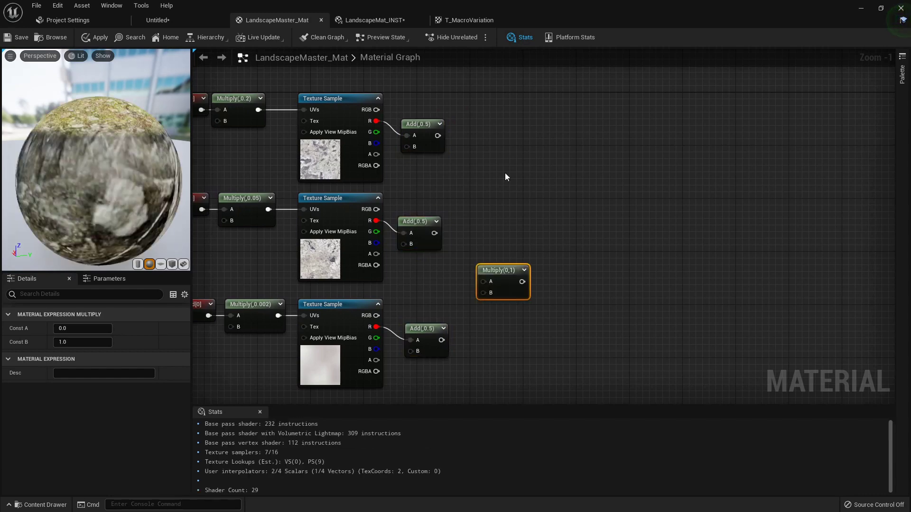
{"action": "left_click", "coordinate": [484, 129]}
{"action": "left_click_drag", "start_coordinate": [441, 340], "coordinate": [483, 293]}
{"action": "right_click_drag", "start_coordinate": [443, 211], "coordinate": [489, 215]}
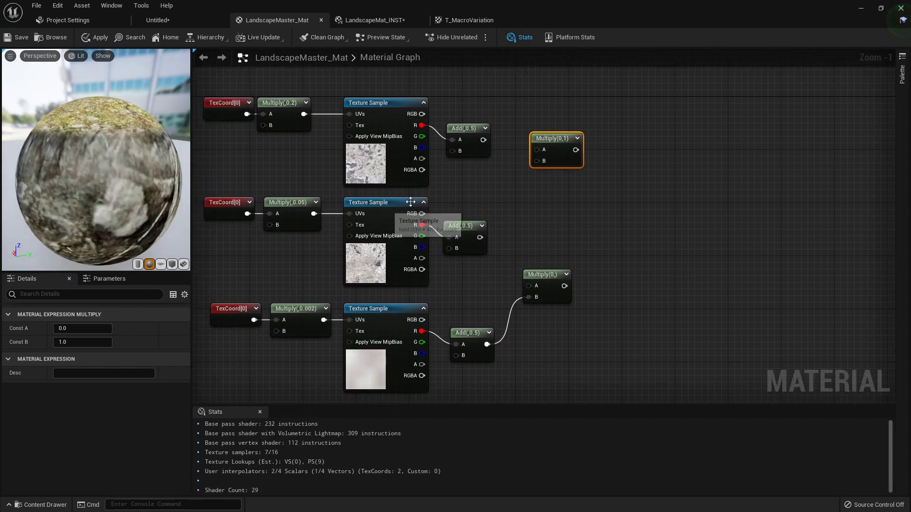
{"action": "left_click_drag", "start_coordinate": [479, 237], "coordinate": [531, 286]}
- Connect the first Add to input A of the upper Multiply and the lower Multiply's output to its input B
{"action": "right_click_drag", "start_coordinate": [505, 204], "coordinate": [497, 245]}
{"action": "left_click_drag", "start_coordinate": [476, 180], "coordinate": [568, 170]}
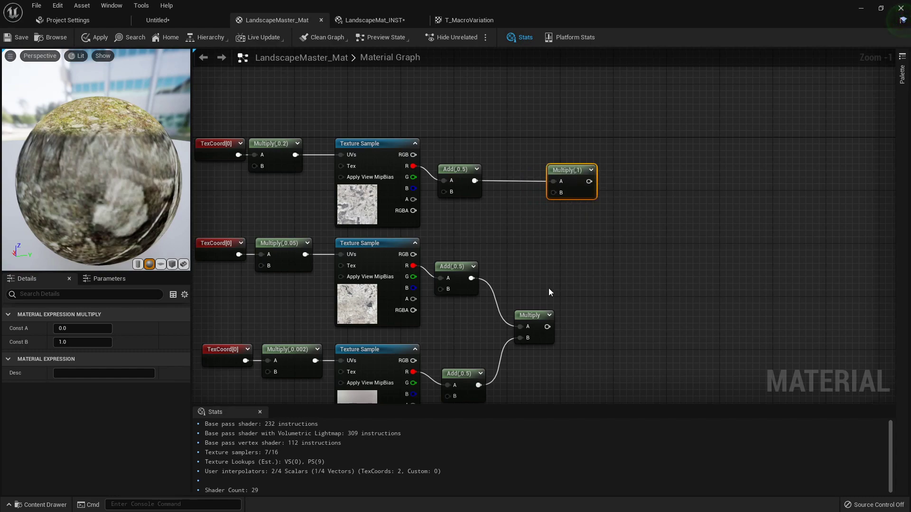
{"action": "left_click_drag", "start_coordinate": [547, 326], "coordinate": [553, 192]}
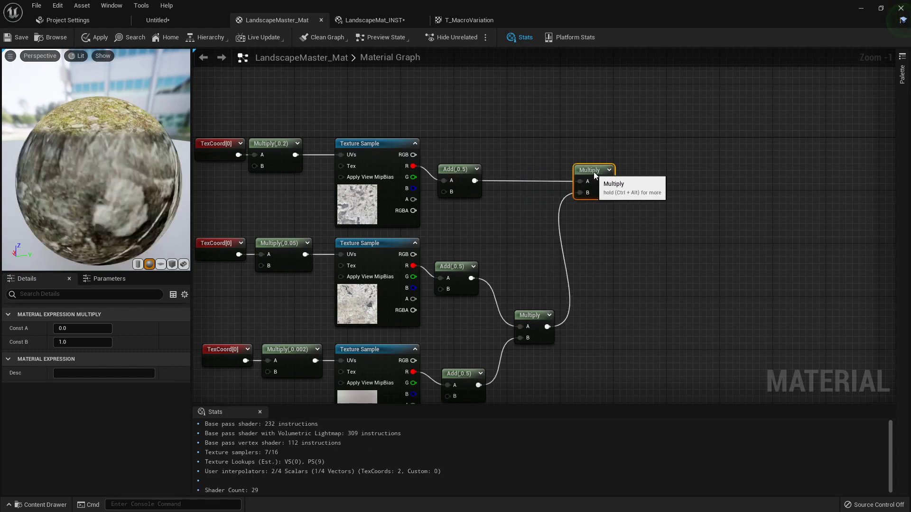
{"action": "left_click", "coordinate": [626, 238]}
{"action": "scroll", "coordinate": [649, 243], "scroll_direction": "down", "scroll_amount": 4}
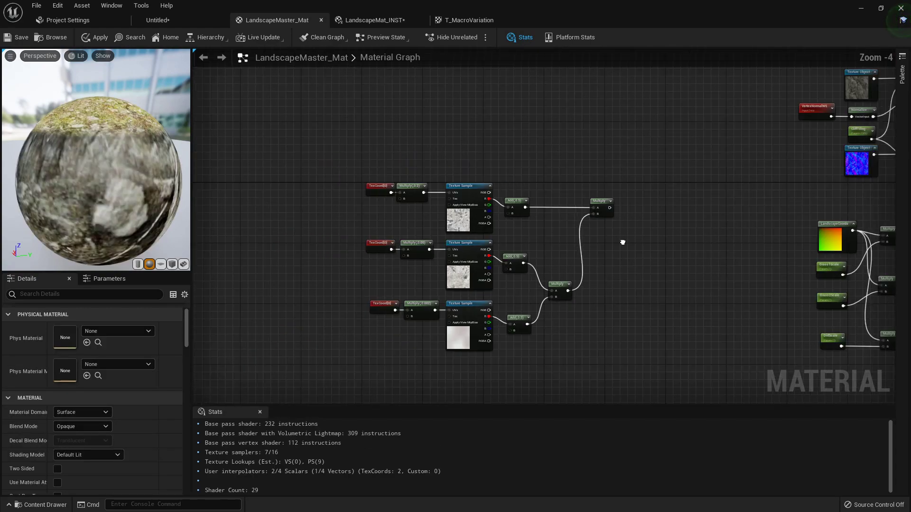
{"action": "scroll", "coordinate": [552, 233], "scroll_direction": "up", "scroll_amount": 2}
{"action": "scroll", "coordinate": [552, 232], "scroll_direction": "up", "scroll_amount": 2}
{"action": "right_click_drag", "start_coordinate": [437, 291], "coordinate": [458, 230]}
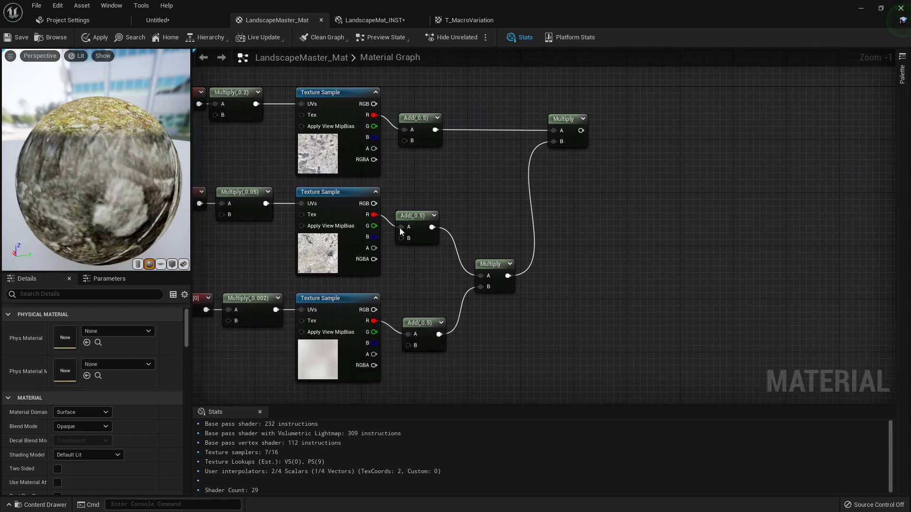
{"action": "right_click_drag", "start_coordinate": [255, 238], "coordinate": [359, 245]}
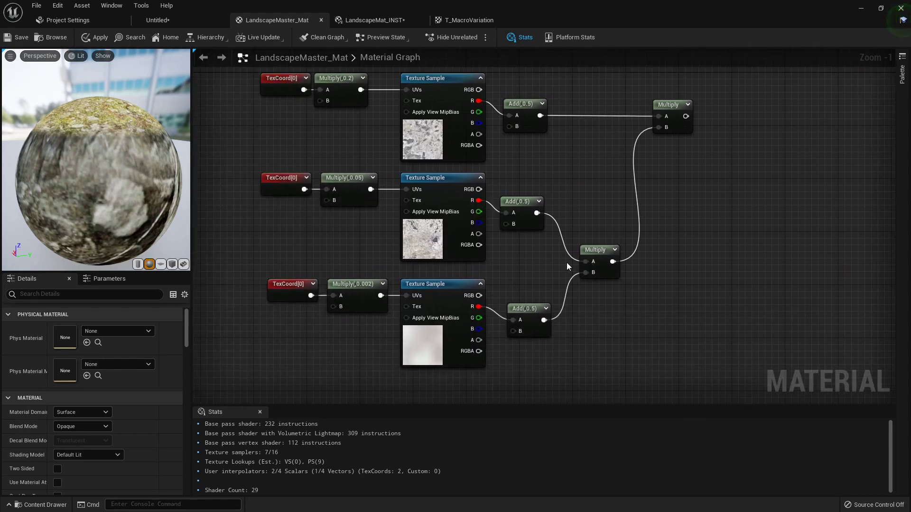
{"action": "right_click_drag", "start_coordinate": [412, 95], "coordinate": [377, 165]}
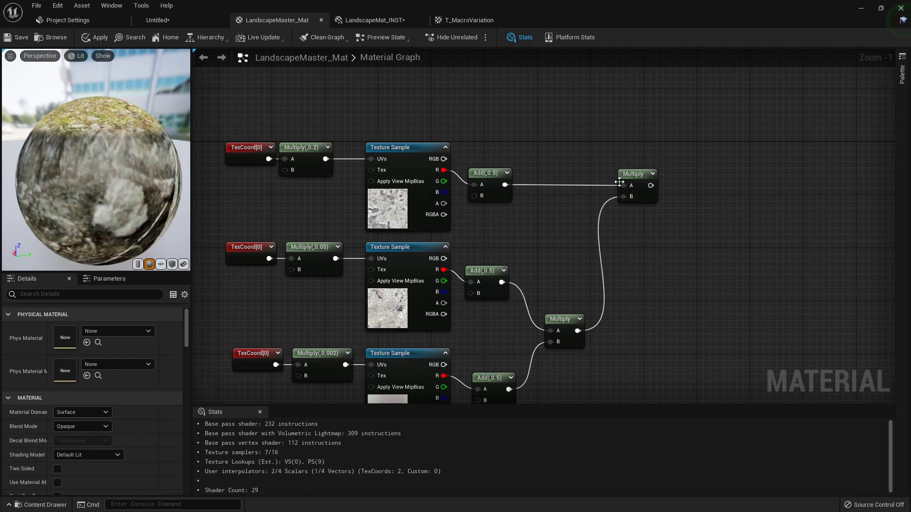
- Add a LinearInterpolate node and connect the upper Multiply's output to its Alpha
{"action": "right_click_drag", "start_coordinate": [684, 232], "coordinate": [497, 217]}
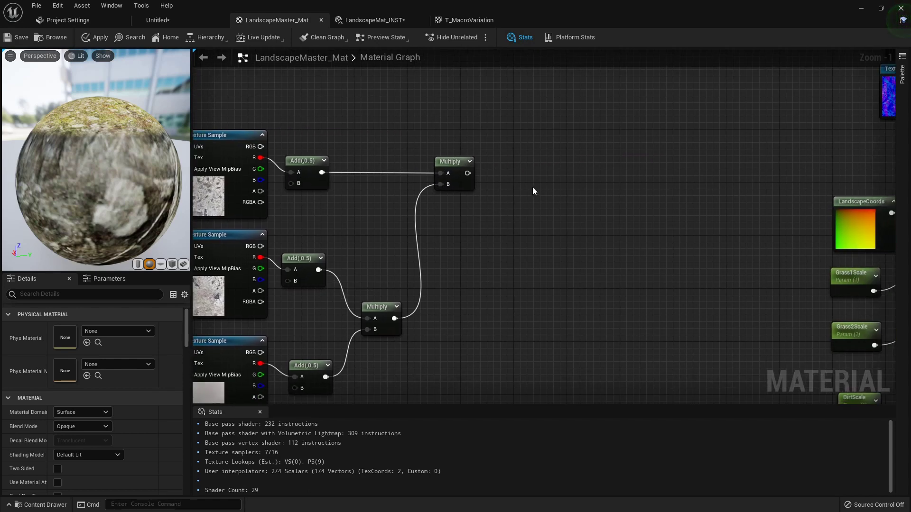
{"action": "right_click", "coordinate": [534, 209]}
{"action": "type", "text": "l"}
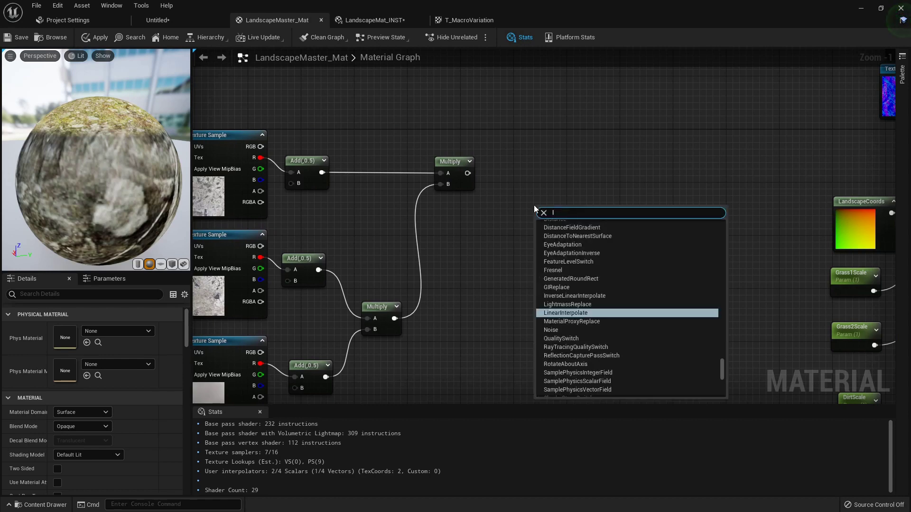
{"action": "type", "text": "erp"}
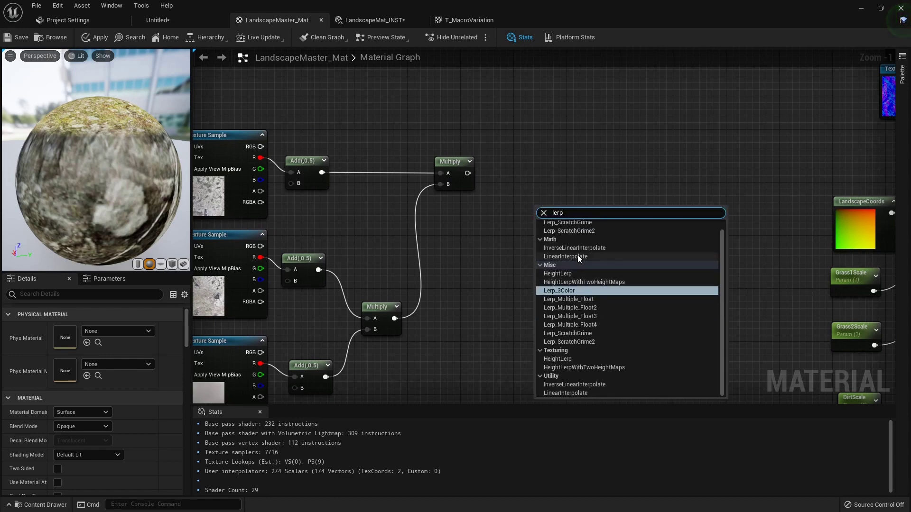
{"action": "left_click", "coordinate": [578, 257]}
{"action": "left_click_drag", "start_coordinate": [466, 173], "coordinate": [541, 246]}
- Check the Lerp in the reference LandscapeMat_Master graph, move the new Lerp beside the upper Multiply and set its Const A to 0.1
{"action": "left_click", "coordinate": [880, 8]}
{"action": "left_click_drag", "start_coordinate": [82, 179], "coordinate": [284, 242]}
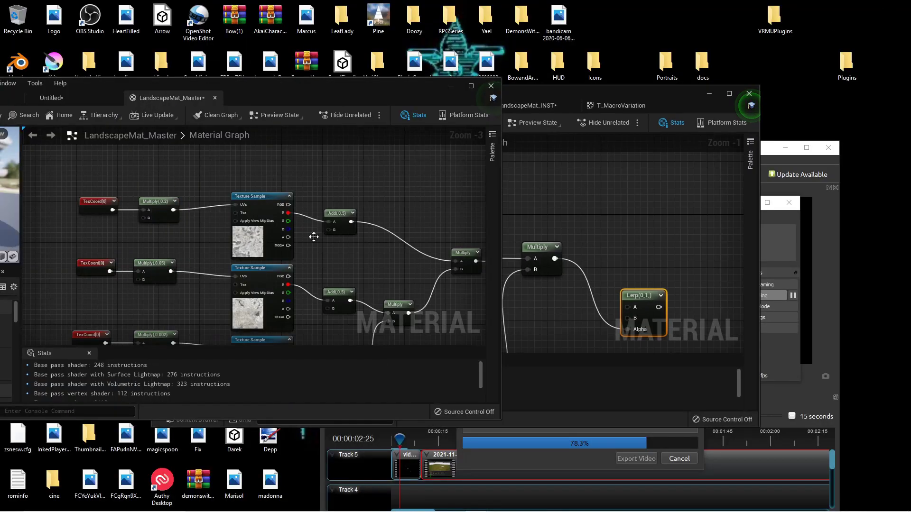
{"action": "scroll", "coordinate": [470, 256], "scroll_direction": "up", "scroll_amount": 2}
{"action": "right_click_drag", "start_coordinate": [461, 257], "coordinate": [120, 210]}
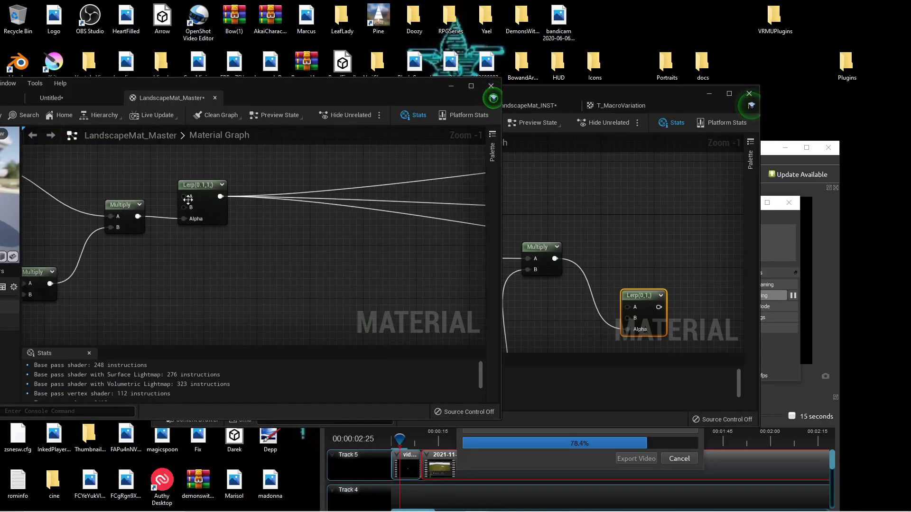
{"action": "double_click", "coordinate": [590, 89]}
{"action": "right_click_drag", "start_coordinate": [523, 191], "coordinate": [565, 247]}
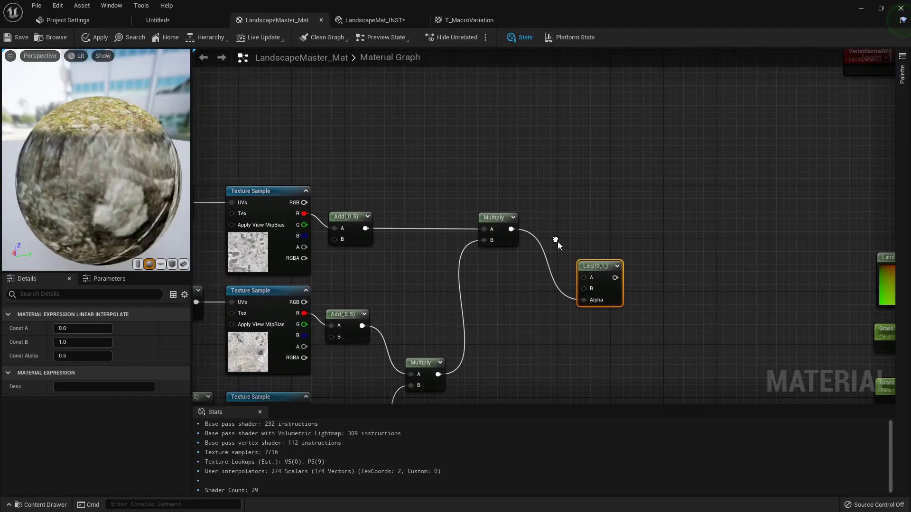
{"action": "left_click_drag", "start_coordinate": [591, 262], "coordinate": [567, 186]}
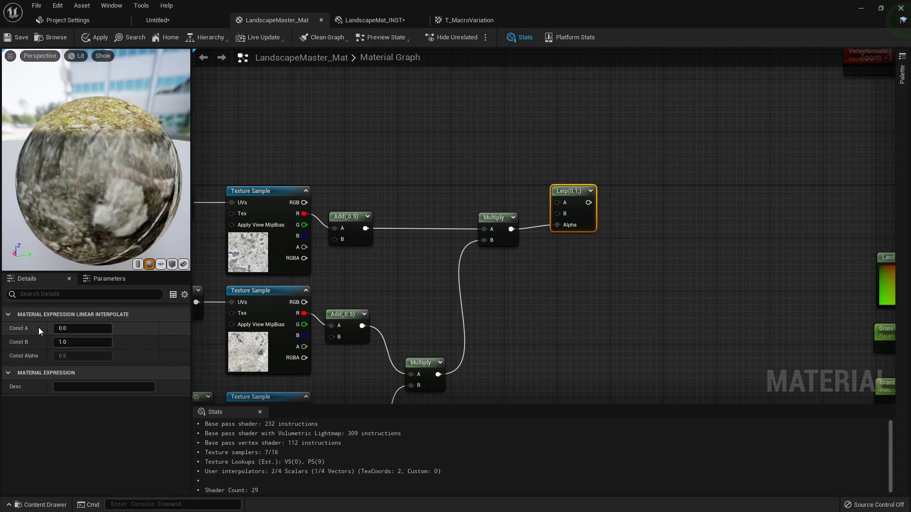
{"action": "type", "text": ".1"}
- Place a Constant3Vector node near the Lerp with R, G and B set to 0.5, and delete it
{"action": "right_click_drag", "start_coordinate": [427, 139], "coordinate": [454, 166]}
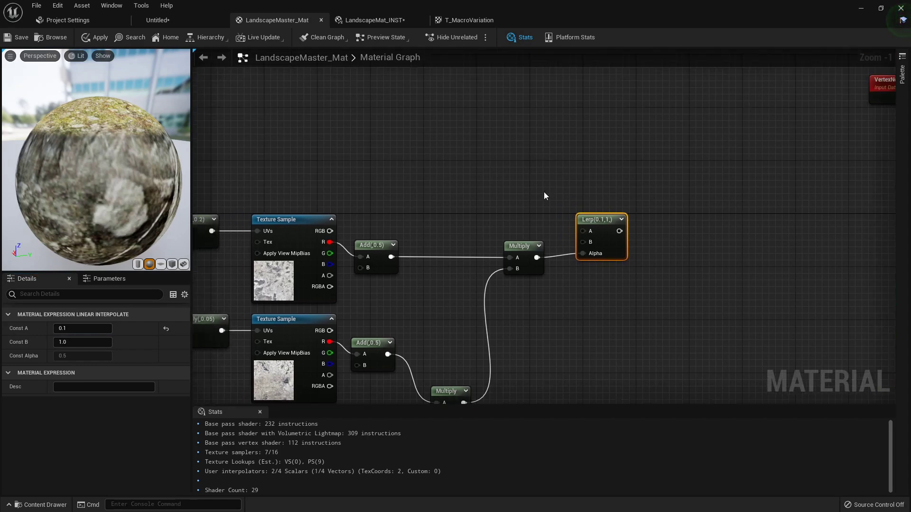
{"action": "left_click", "coordinate": [497, 171]}
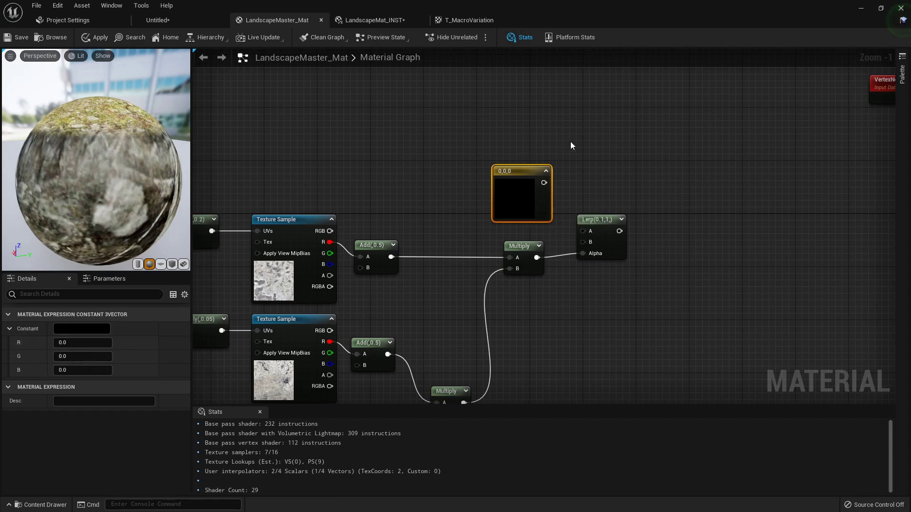
{"action": "left_click", "coordinate": [72, 342]}
{"action": "type", "text": "0.5"}
{"action": "key", "text": "Tab"}
{"action": "type", "text": "0.5"}
{"action": "key", "text": "Tab"}
{"action": "type", "text": "0.5"}
{"action": "key", "text": "Return"}
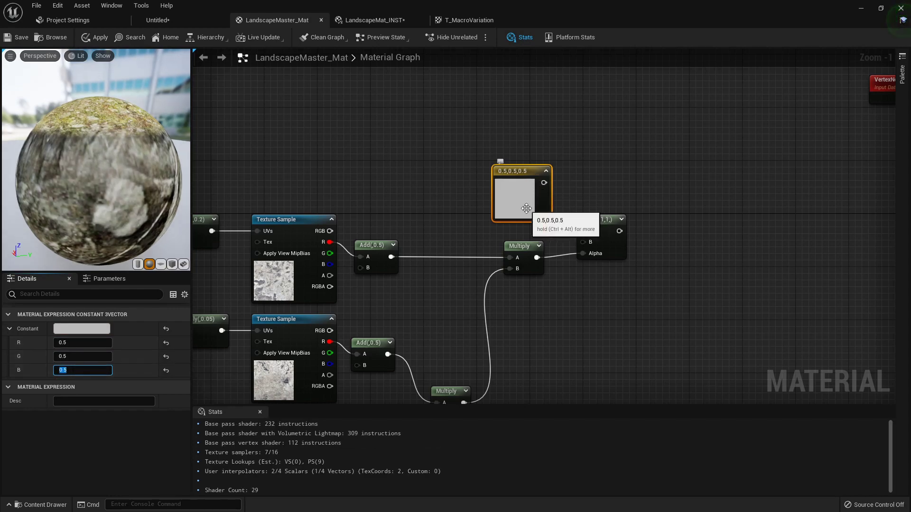
{"action": "left_click", "coordinate": [495, 210]}
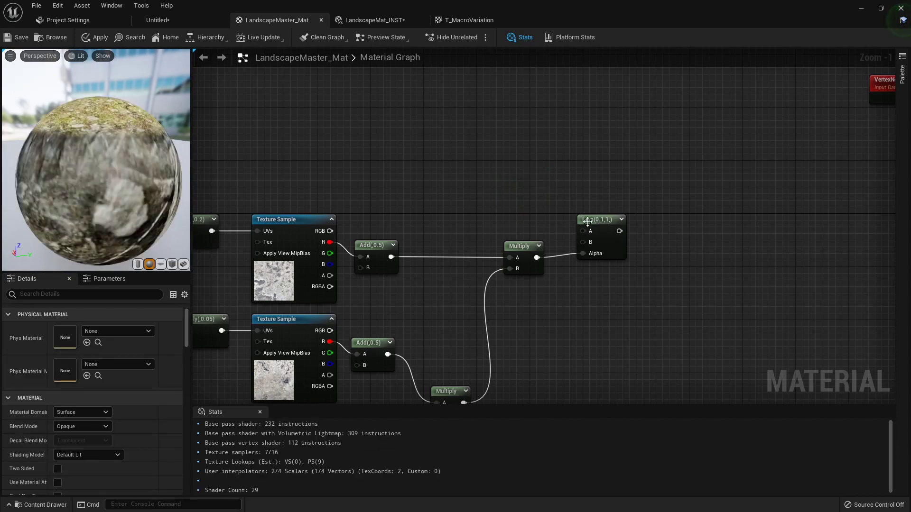
- Move the grass and dirt texture node group away from the Layer Blend node to make room between them
{"action": "left_click", "coordinate": [597, 222]}
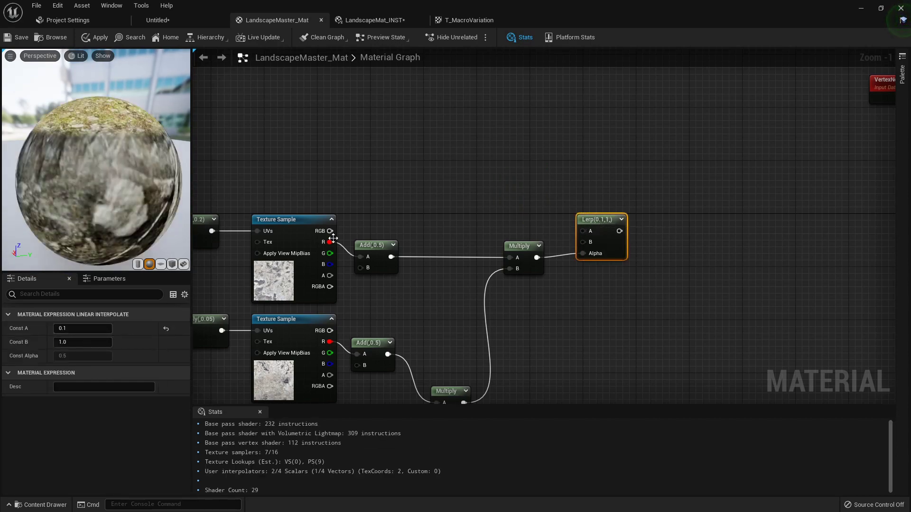
{"action": "scroll", "coordinate": [341, 173], "scroll_direction": "down", "scroll_amount": 3}
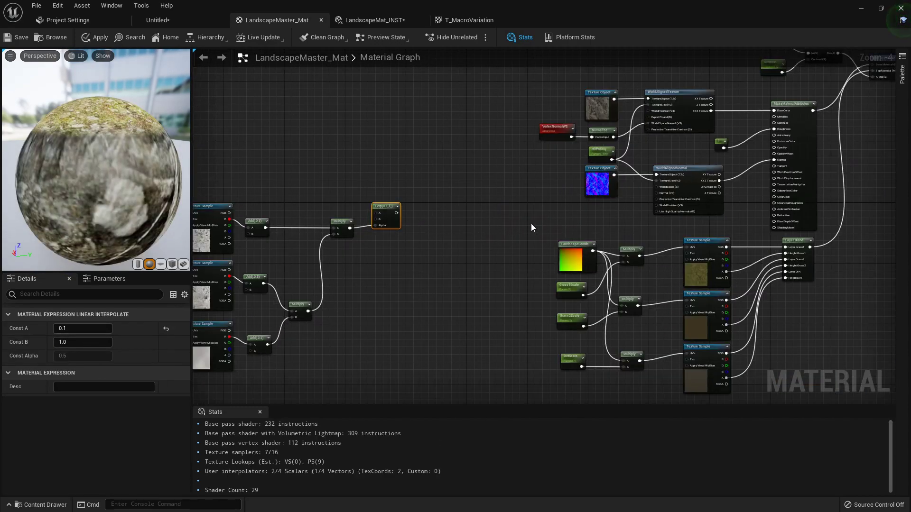
{"action": "scroll", "coordinate": [527, 225], "scroll_direction": "down", "scroll_amount": 1}
{"action": "right_click_drag", "start_coordinate": [461, 239], "coordinate": [524, 189]}
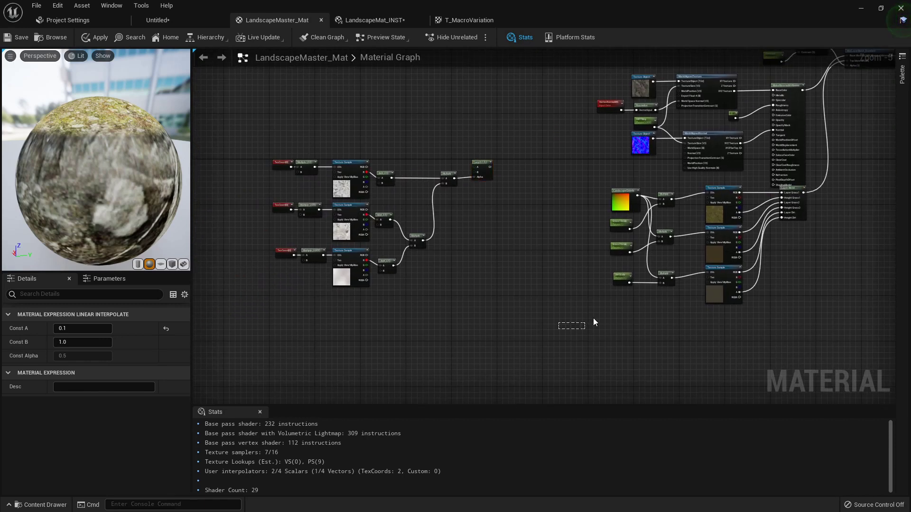
{"action": "left_click_drag", "start_coordinate": [791, 203], "coordinate": [608, 302]}
{"action": "left_click", "coordinate": [490, 271]}
{"action": "scroll", "coordinate": [476, 303], "scroll_direction": "up", "scroll_amount": 5}
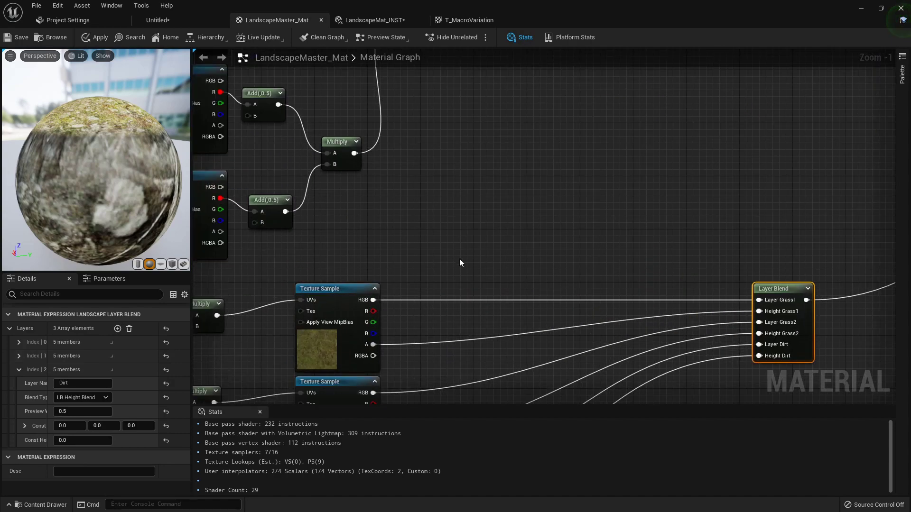
- Place a Multiply node beside the first grass Texture Sample and connect the sample's RGB output to input A
{"action": "right_click_drag", "start_coordinate": [456, 278], "coordinate": [439, 187]}
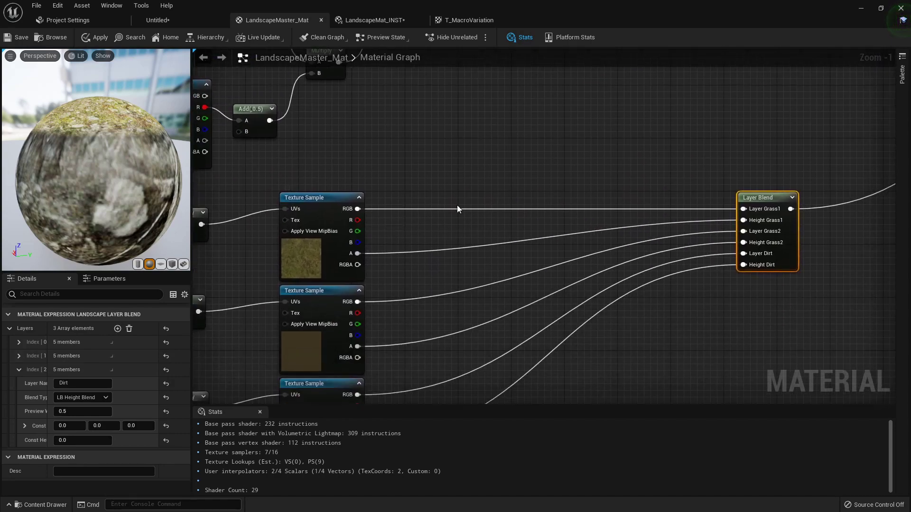
{"action": "left_click", "coordinate": [457, 178]}
{"action": "left_click_drag", "start_coordinate": [357, 209], "coordinate": [420, 199]}
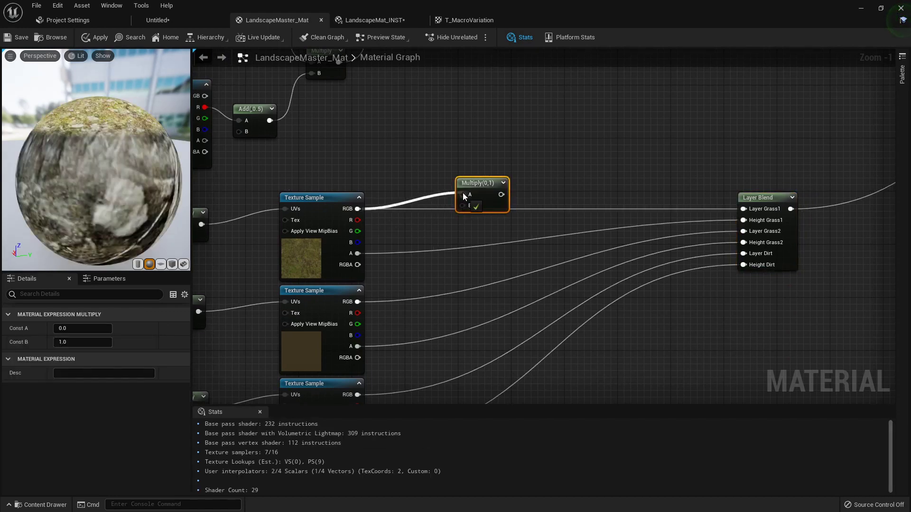
{"action": "left_click_drag", "start_coordinate": [465, 198], "coordinate": [465, 198]}
- Add a Multiply node for the second grass and the dirt Texture Samples, connecting each sample's RGB output to input A
{"action": "left_click", "coordinate": [437, 280]}
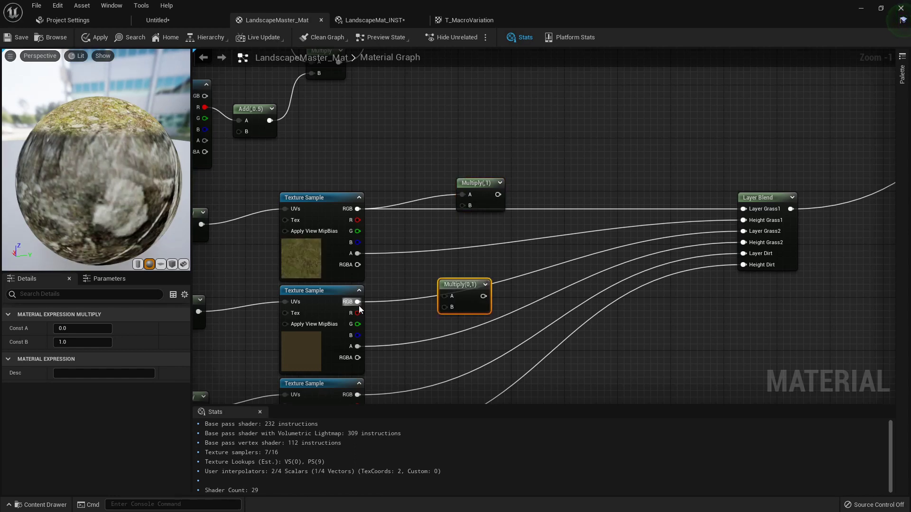
{"action": "left_click_drag", "start_coordinate": [358, 302], "coordinate": [442, 296]}
{"action": "right_click_drag", "start_coordinate": [446, 366], "coordinate": [471, 288]}
{"action": "left_click", "coordinate": [472, 290]}
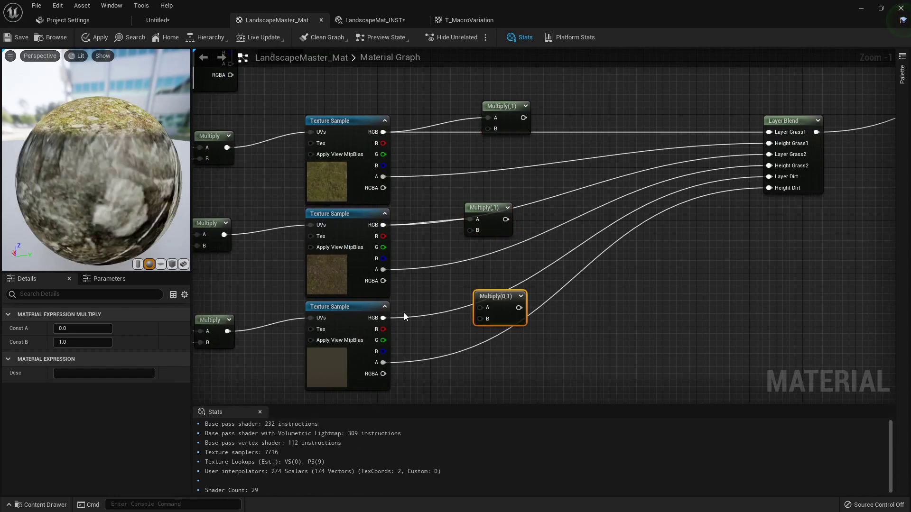
{"action": "left_click_drag", "start_coordinate": [383, 318], "coordinate": [419, 320]}
{"action": "left_click_drag", "start_coordinate": [482, 308], "coordinate": [482, 307]}
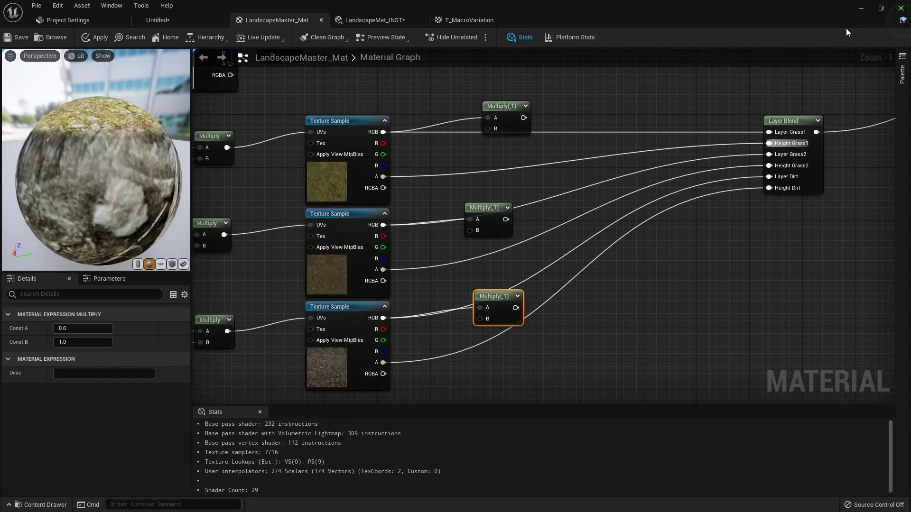
- Switch to the other project's LandscapeMat_Master graph and examine how its Lerp, Multiply and Layer Blend nodes are connected
{"action": "left_click", "coordinate": [881, 8]}
{"action": "left_click", "coordinate": [89, 169]}
{"action": "left_click", "coordinate": [203, 199]}
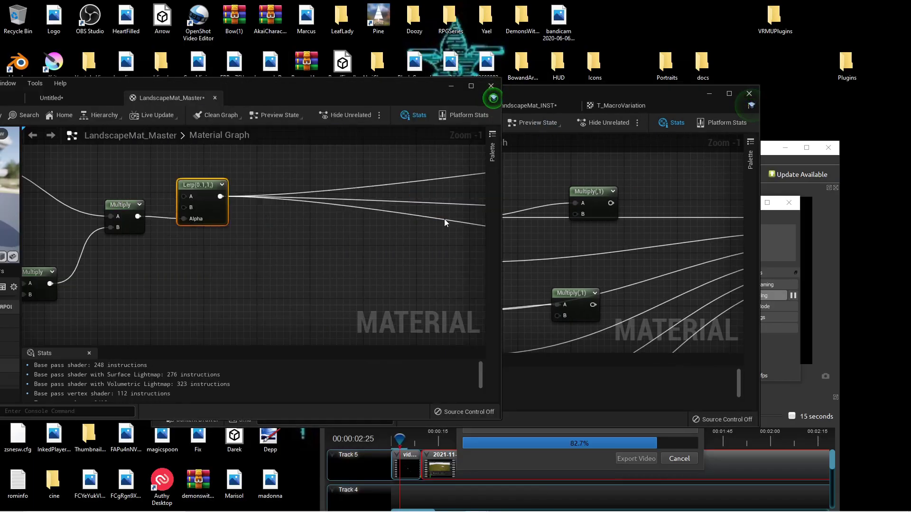
{"action": "right_click_drag", "start_coordinate": [425, 219], "coordinate": [247, 211]}
{"action": "scroll", "coordinate": [247, 211], "scroll_direction": "down", "scroll_amount": 2}
{"action": "scroll", "coordinate": [97, 193], "scroll_direction": "down", "scroll_amount": 2}
{"action": "scroll", "coordinate": [108, 200], "scroll_direction": "down", "scroll_amount": 2}
{"action": "scroll", "coordinate": [315, 181], "scroll_direction": "up", "scroll_amount": 5}
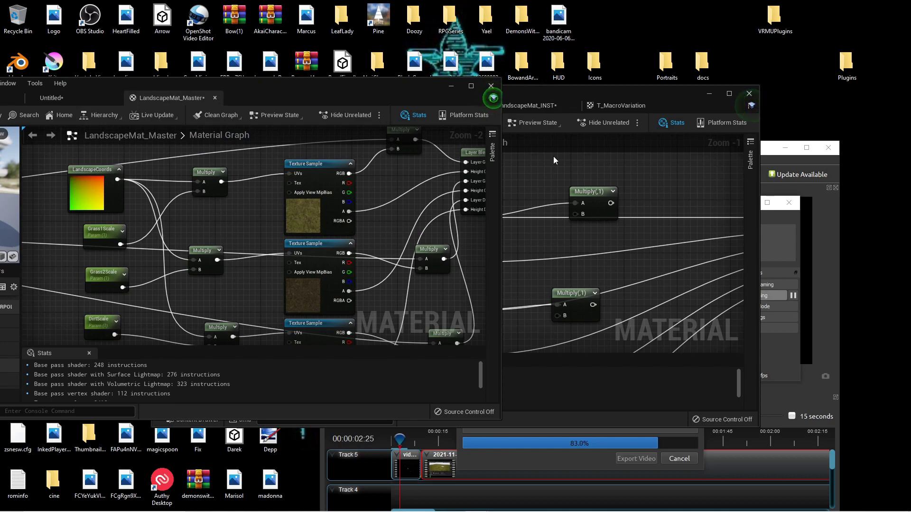
{"action": "double_click", "coordinate": [592, 90]}
- Move the texture RGB connection from input A to input B on the two grass and the dirt Multiply nodes
{"action": "right_click_drag", "start_coordinate": [493, 159], "coordinate": [500, 214]}
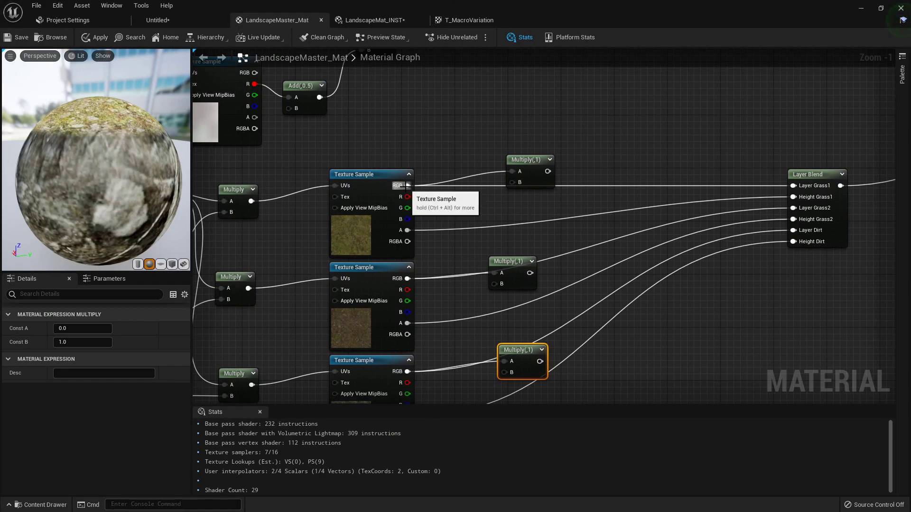
{"action": "left_click_drag", "start_coordinate": [511, 170], "coordinate": [511, 183], "text": "ctrl"}
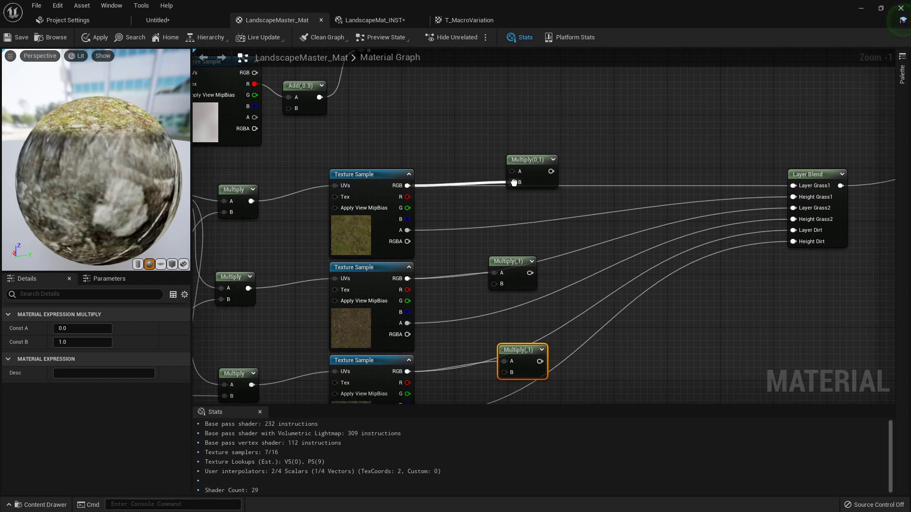
{"action": "left_click_drag", "start_coordinate": [495, 274], "coordinate": [495, 284], "text": "ctrl"}
{"action": "mouse_move", "coordinate": [504, 361]}
{"action": "left_mouse_down", "text": "ctrl"}
{"action": "mouse_move", "coordinate": [499, 375]}
{"action": "mouse_move", "coordinate": [511, 374]}
{"action": "left_mouse_up", "text": "ctrl"}
- Connect the Lerp node's output to input A of all three grass and dirt Multiply nodes
{"action": "scroll", "coordinate": [421, 153], "scroll_direction": "down", "scroll_amount": 1}
{"action": "right_click_drag", "start_coordinate": [400, 138], "coordinate": [419, 252]}
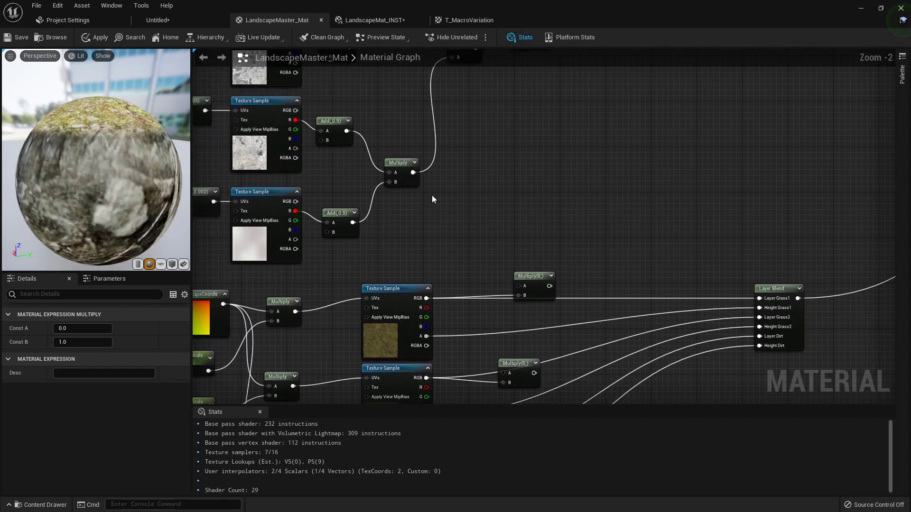
{"action": "right_click_drag", "start_coordinate": [442, 166], "coordinate": [437, 242]}
{"action": "left_click_drag", "start_coordinate": [538, 102], "coordinate": [511, 364]}
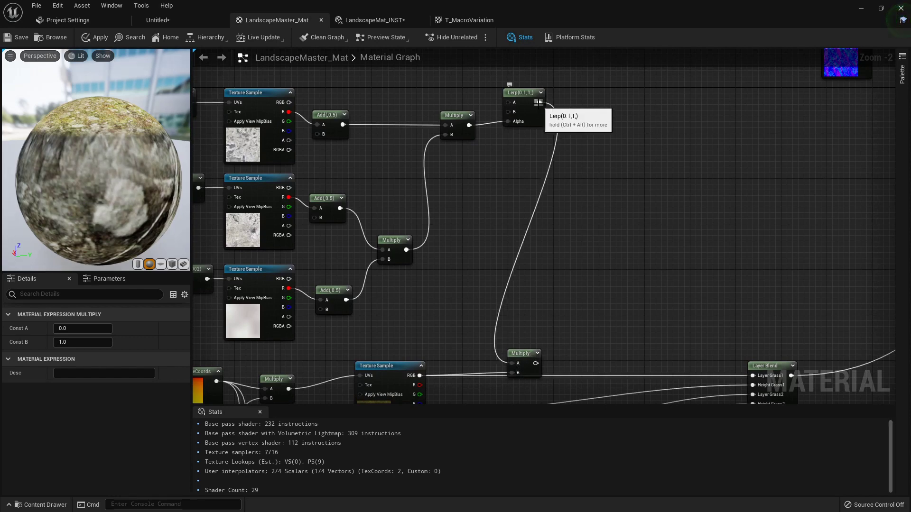
{"action": "left_click_drag", "start_coordinate": [539, 102], "coordinate": [498, 286]}
{"action": "right_click_drag", "start_coordinate": [500, 286], "coordinate": [503, 402]}
{"action": "right_click_drag", "start_coordinate": [541, 81], "coordinate": [542, 116]}
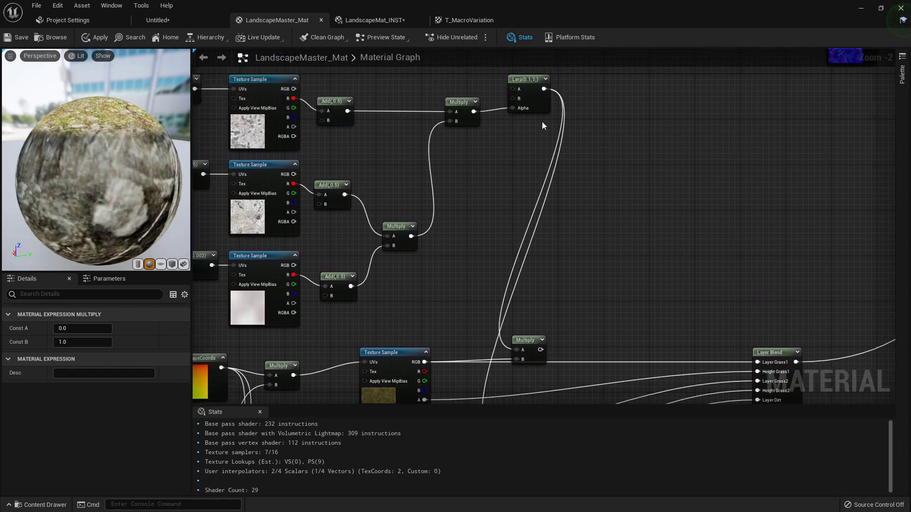
{"action": "left_click_drag", "start_coordinate": [544, 88], "coordinate": [511, 292]}
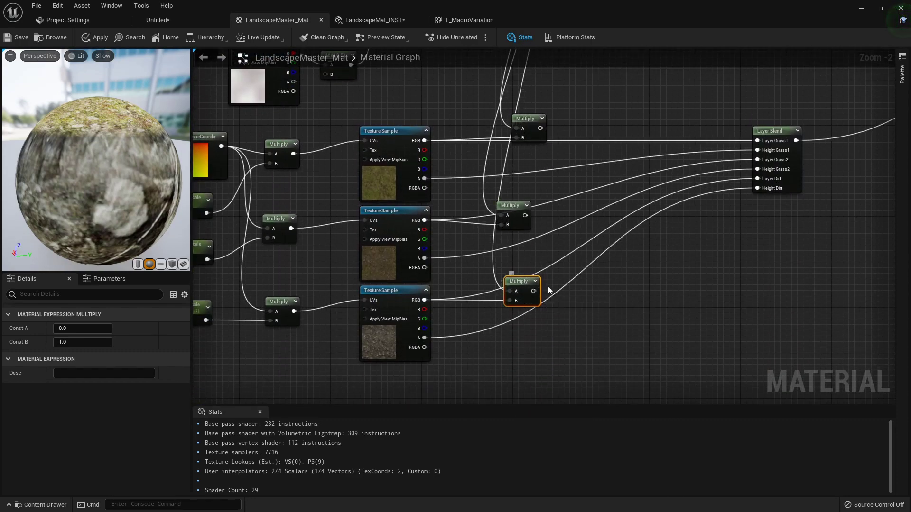
- Connect the three Multiply outputs to the Layer Blend inputs Layer Grass1, Layer Grass2 and Layer Dirt, and apply the material
{"action": "right_click_drag", "start_coordinate": [566, 278], "coordinate": [514, 316]}
{"action": "left_click_drag", "start_coordinate": [492, 166], "coordinate": [715, 178]}
{"action": "left_click_drag", "start_coordinate": [477, 252], "coordinate": [713, 198]}
{"action": "left_click_drag", "start_coordinate": [487, 326], "coordinate": [710, 216]}
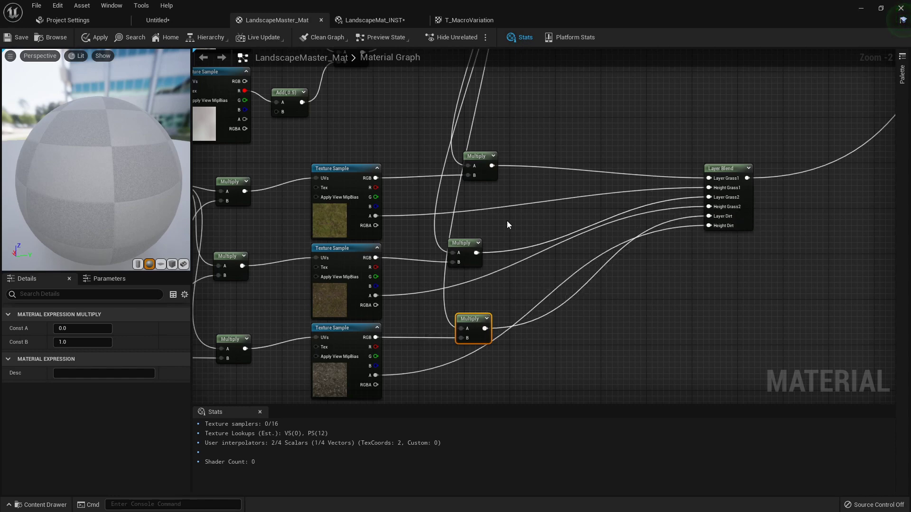
{"action": "left_click", "coordinate": [96, 37]}
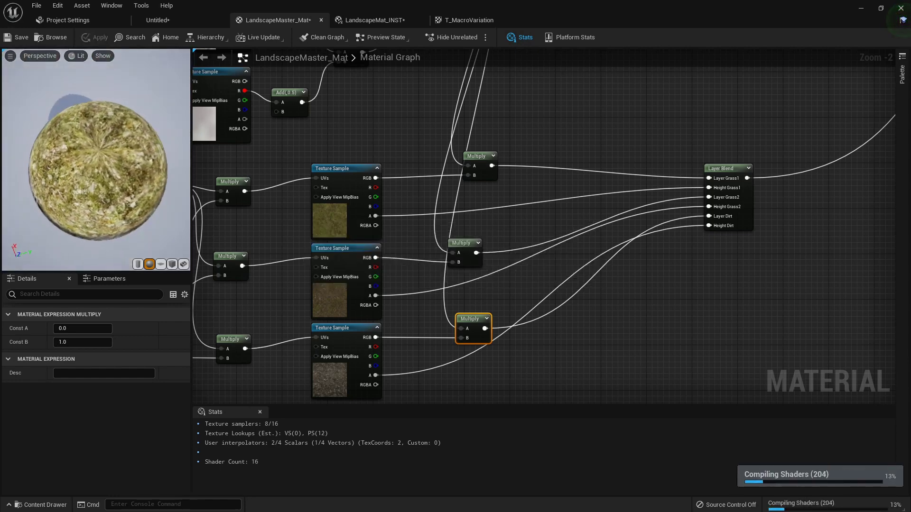
- Inspect the landscape in the Untitled level and try playing the level
{"action": "left_click", "coordinate": [167, 24]}
{"action": "right_click_drag", "start_coordinate": [444, 137], "coordinate": [389, 214]}
{"action": "right_click_drag", "start_coordinate": [315, 142], "coordinate": [223, 127]}
{"action": "right_click_drag", "start_coordinate": [321, 122], "coordinate": [318, 119]}
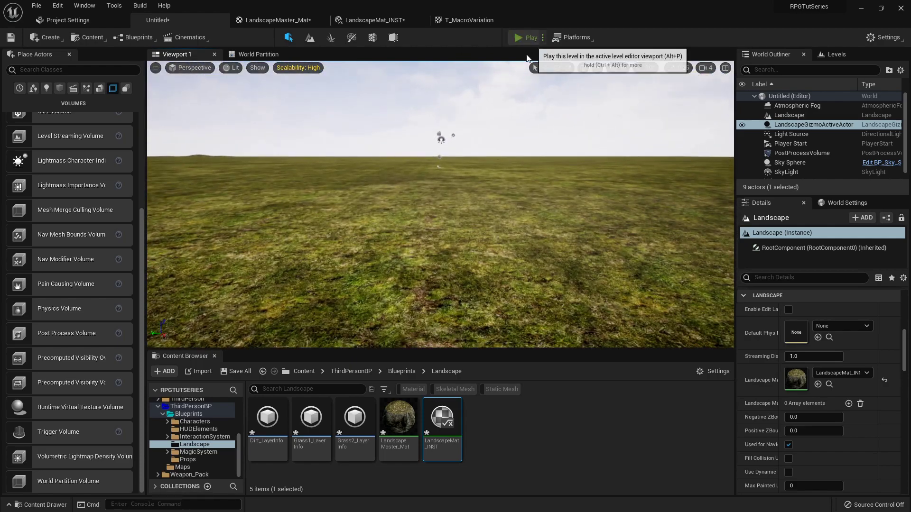
{"action": "left_click", "coordinate": [530, 38]}
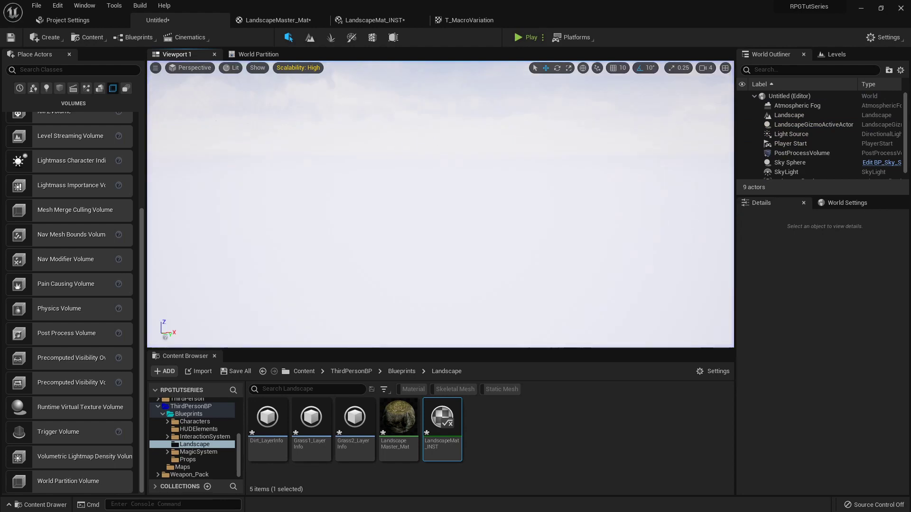
- Select the Player Start actor in the sky and snap it down to the landscape surface
{"action": "right_click_drag", "start_coordinate": [397, 158], "coordinate": [361, 132]}
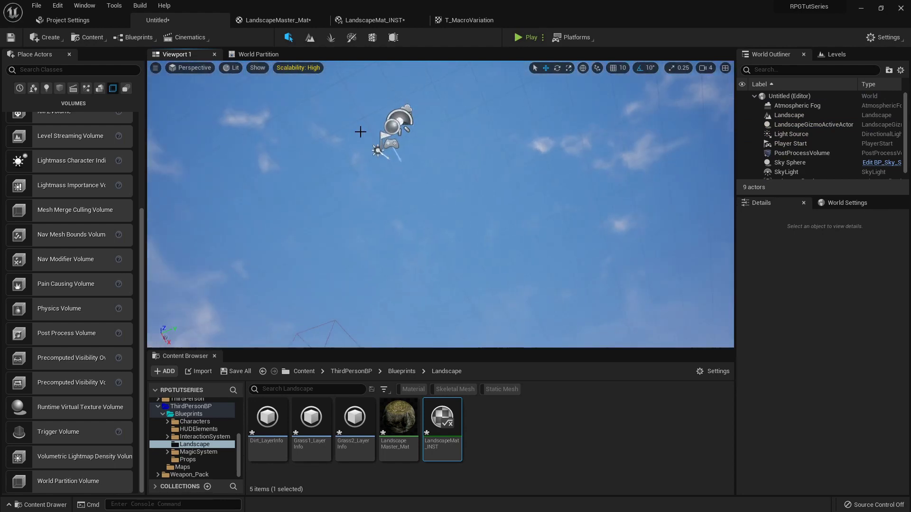
{"action": "left_click", "coordinate": [395, 146]}
{"action": "right_click_drag", "start_coordinate": [459, 168], "coordinate": [459, 223]}
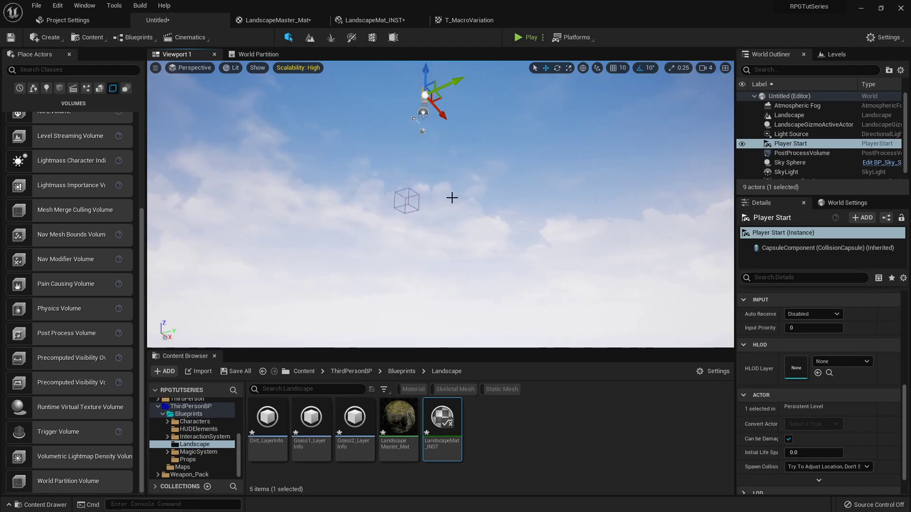
{"action": "key", "text": "End"}
- Play the level in full screen, run and jump across the grass to check the texture variation, and end the play session
{"action": "left_click", "coordinate": [526, 42]}
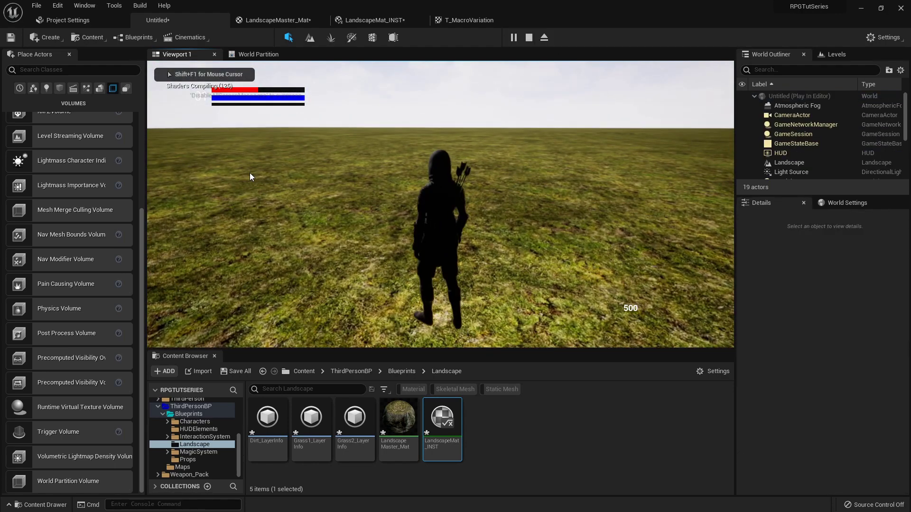
{"action": "key", "text": "F11"}
{"action": "key", "text": "d"}
{"action": "key", "text": "w"}
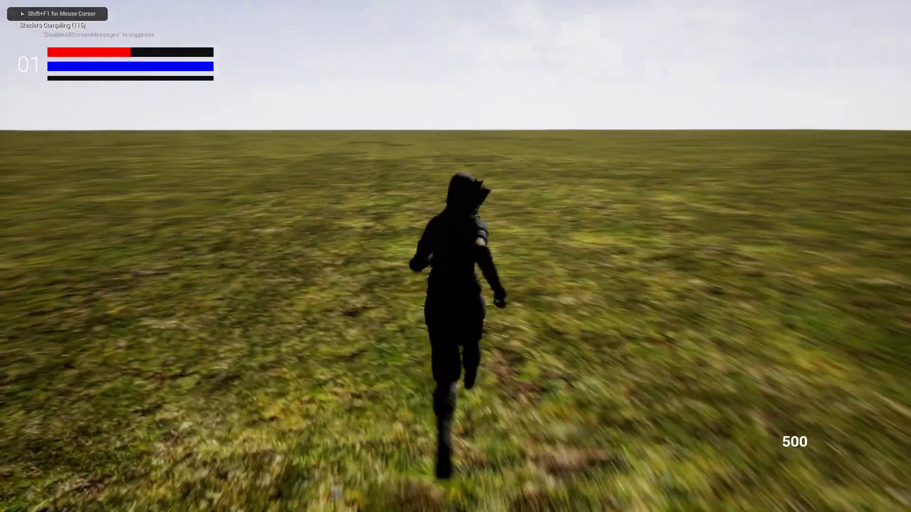
{"action": "key", "text": "d"}
{"action": "key", "text": "space"}
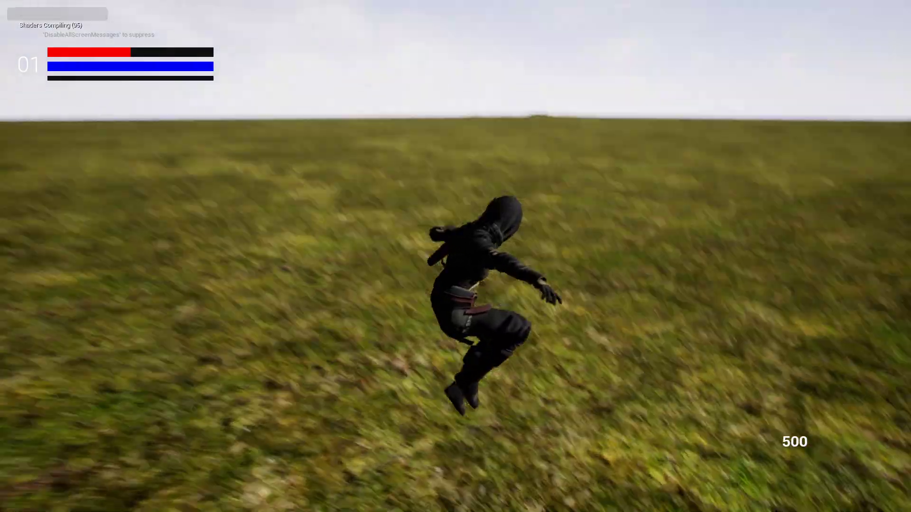
{"action": "key", "text": "a"}
{"action": "key", "text": "Escape"}
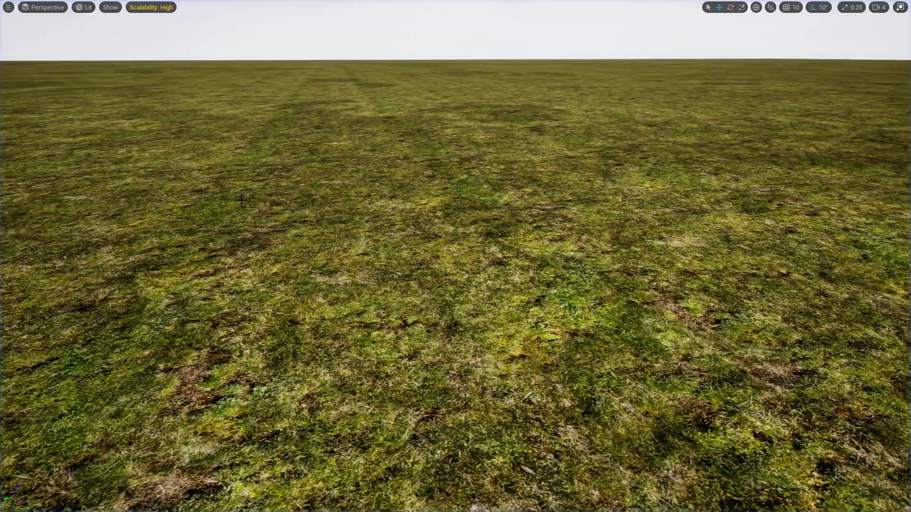
{"action": "key", "text": "F11"}
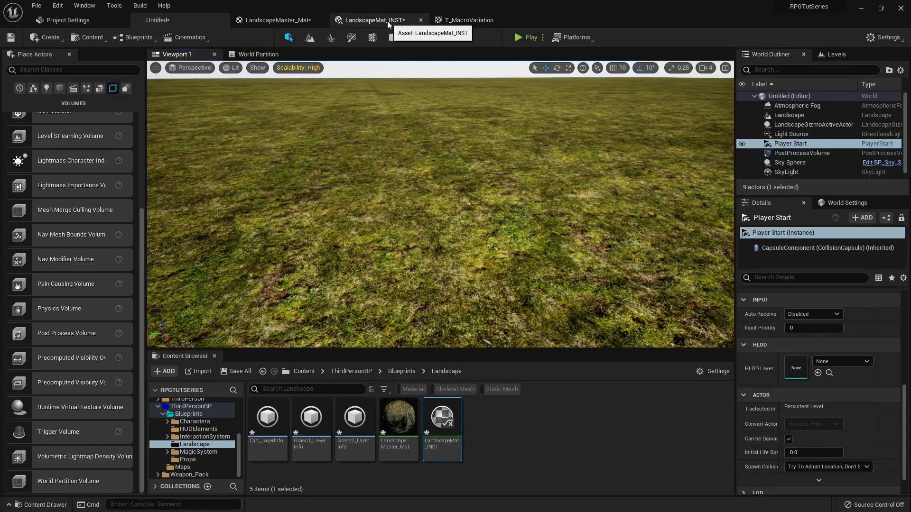
- Set Const A of the Lerp node in LandscapeMaster_Mat to 0.5 and apply the material
{"action": "left_click", "coordinate": [387, 21]}
{"action": "left_click", "coordinate": [270, 24]}
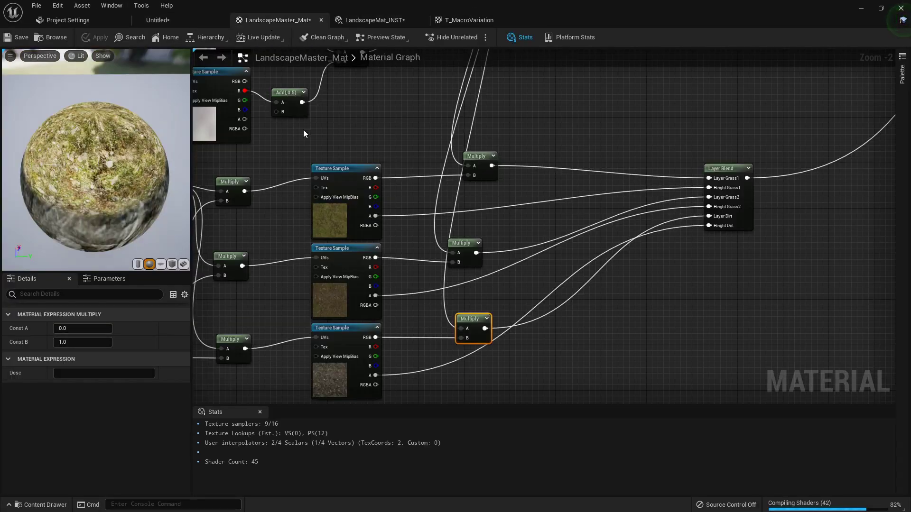
{"action": "right_click_drag", "start_coordinate": [303, 131], "coordinate": [651, 124]}
{"action": "right_click_drag", "start_coordinate": [450, 114], "coordinate": [274, 200]}
{"action": "right_click_drag", "start_coordinate": [532, 118], "coordinate": [480, 167]}
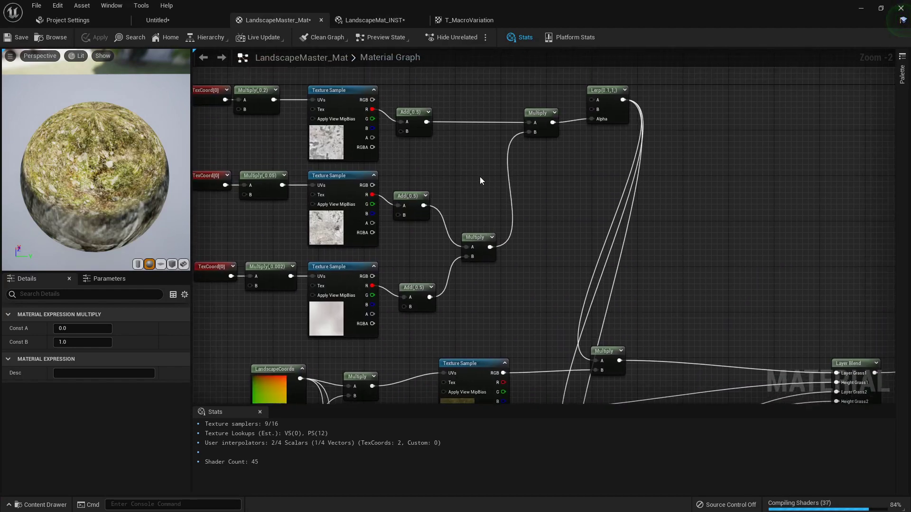
{"action": "left_click", "coordinate": [611, 91]}
{"action": "right_click_drag", "start_coordinate": [514, 128], "coordinate": [521, 240]}
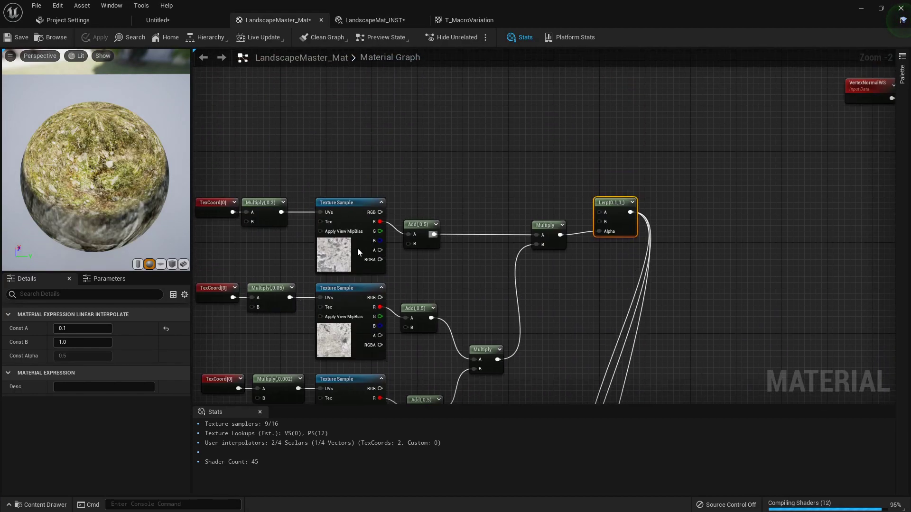
{"action": "type", "text": "0.5"}
{"action": "key", "text": "Return"}
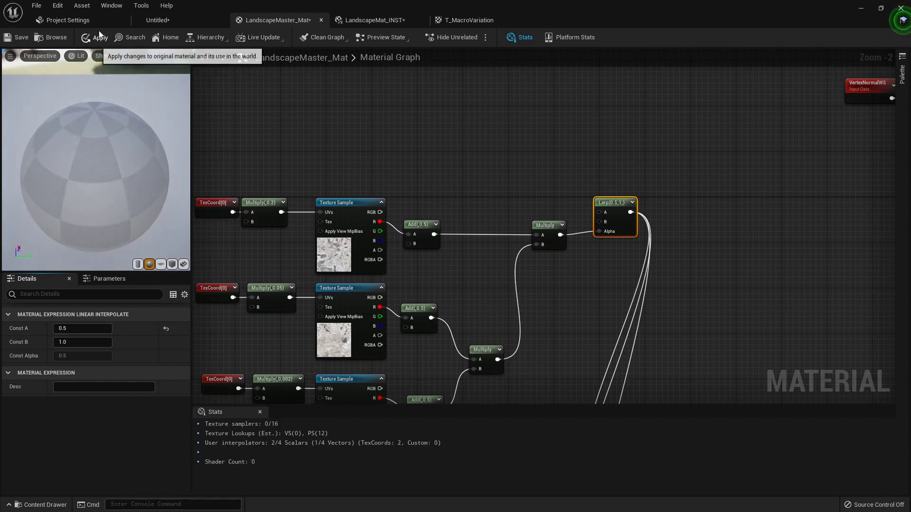
{"action": "left_click", "coordinate": [97, 35]}
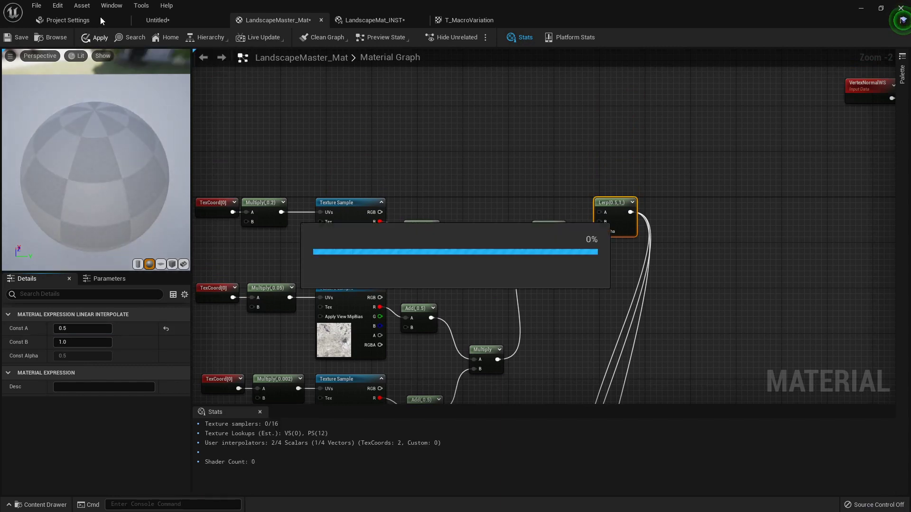
- View the landscape in the level from farther away to judge the macro variation
{"action": "left_click", "coordinate": [175, 19]}
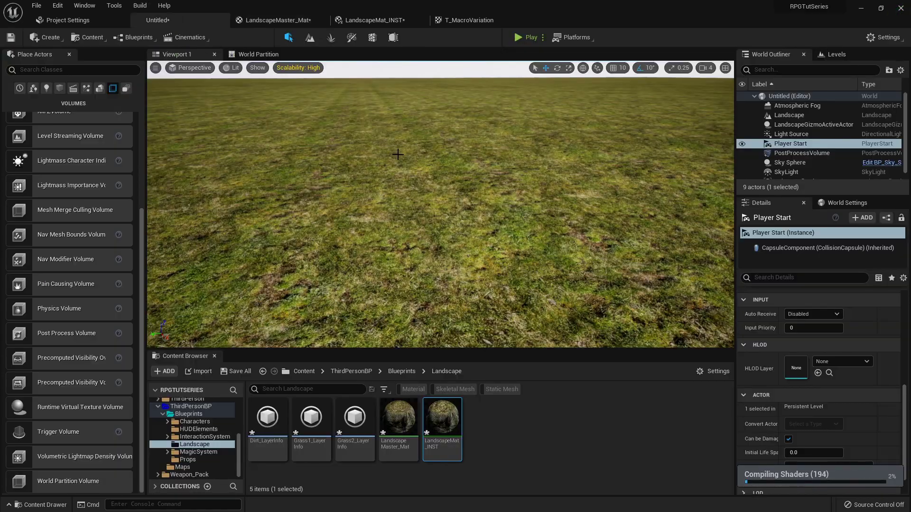
{"action": "right_click_drag", "start_coordinate": [426, 158], "coordinate": [429, 244]}
{"action": "key", "text": "s"}
- Set the Lerp node's Const A to 0.01 and apply the material
{"action": "left_click", "coordinate": [287, 21]}
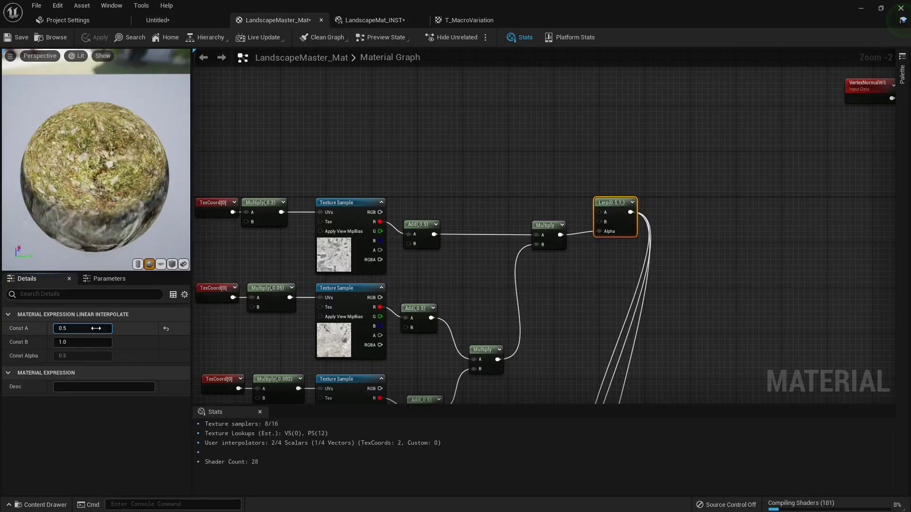
{"action": "key", "text": "Return"}
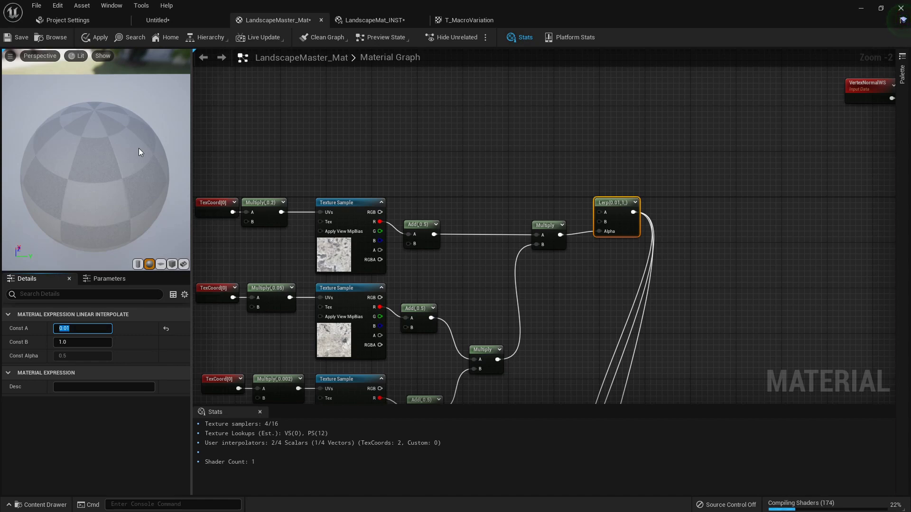
{"action": "left_click", "coordinate": [94, 37]}
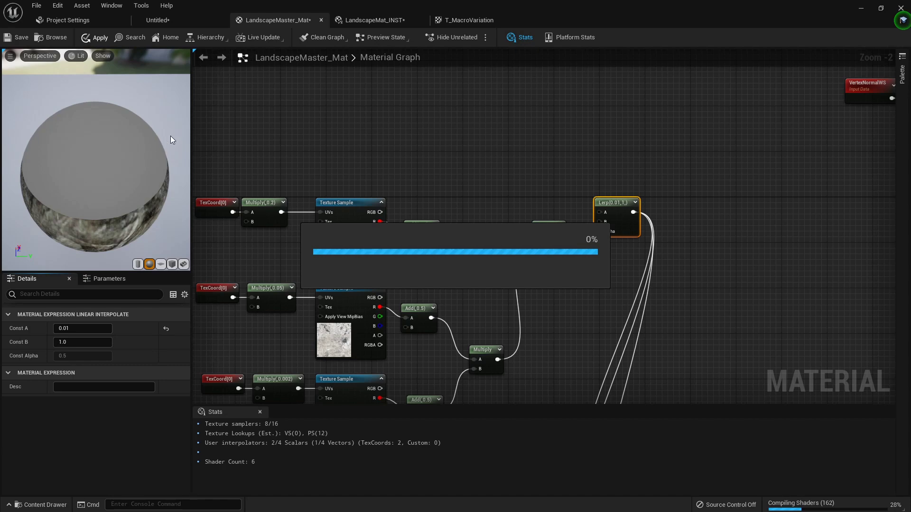
{"action": "left_click_drag", "start_coordinate": [124, 101], "coordinate": [142, 93]}
- Return to the level and examine the landscape's macro variation both from afar and close to the ground
{"action": "left_click", "coordinate": [175, 18]}
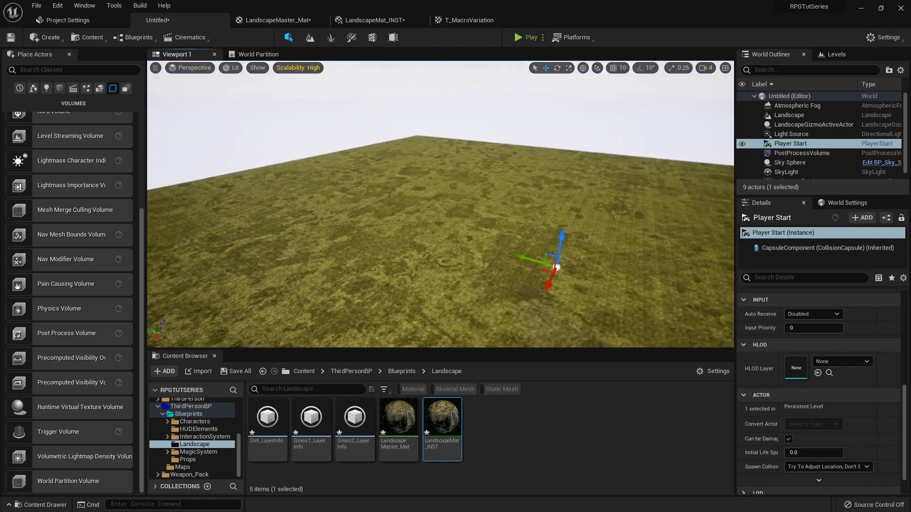
{"action": "right_click_drag", "start_coordinate": [441, 204], "coordinate": [398, 181]}
{"action": "mouse_move", "coordinate": [419, 148]}
{"action": "right_mouse_down"}
{"action": "mouse_move", "coordinate": [412, 143]}
{"action": "mouse_move", "coordinate": [419, 148]}
{"action": "right_mouse_up"}
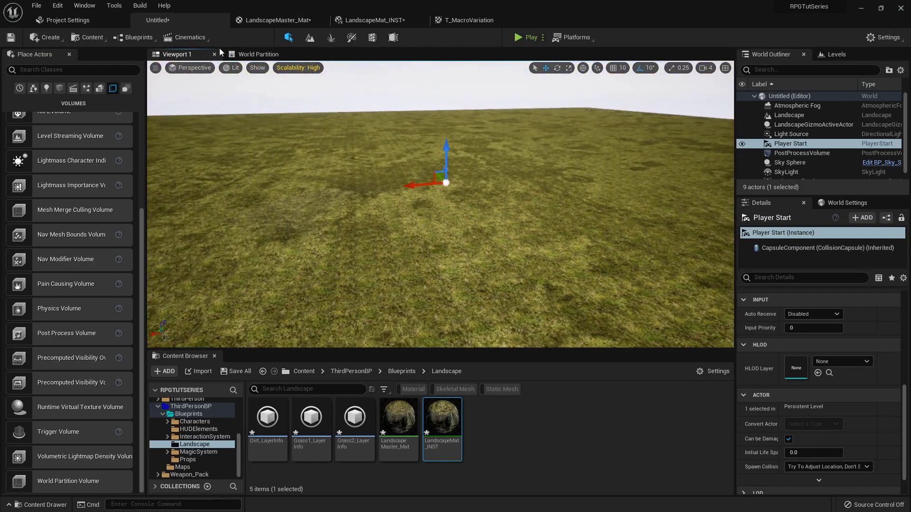
- Enter Landscape mode, reduce the sculpt brush size to about 989, and raise several steep hills on the terrain
{"action": "left_click", "coordinate": [313, 37]}
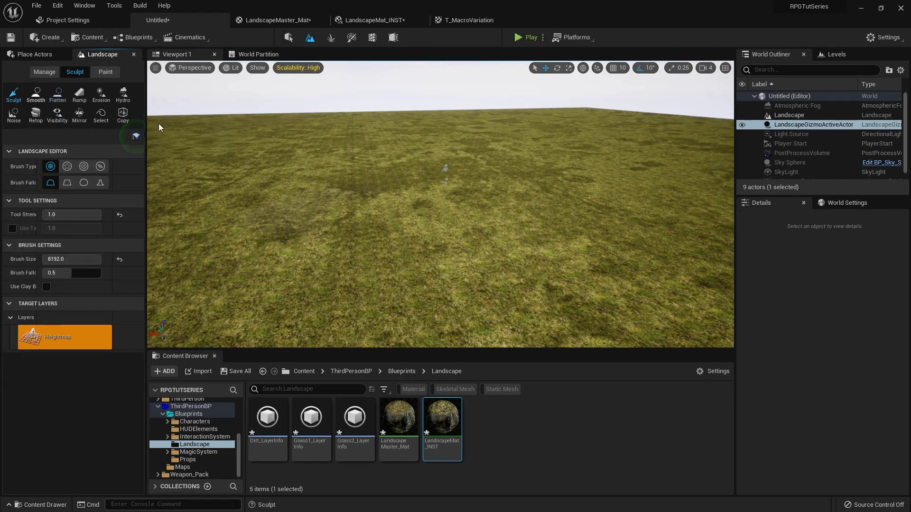
{"action": "right_click_drag", "start_coordinate": [233, 136], "coordinate": [323, 137]}
{"action": "left_click_drag", "start_coordinate": [92, 261], "coordinate": [62, 259]}
{"action": "mouse_move", "coordinate": [340, 202]}
{"action": "left_mouse_down"}
{"action": "mouse_move", "coordinate": [358, 212]}
{"action": "mouse_move", "coordinate": [351, 249]}
{"action": "left_mouse_up"}
{"action": "mouse_move", "coordinate": [462, 234]}
{"action": "left_mouse_down"}
{"action": "mouse_move", "coordinate": [380, 266]}
{"action": "mouse_move", "coordinate": [409, 288]}
{"action": "mouse_move", "coordinate": [562, 283]}
{"action": "left_mouse_up"}
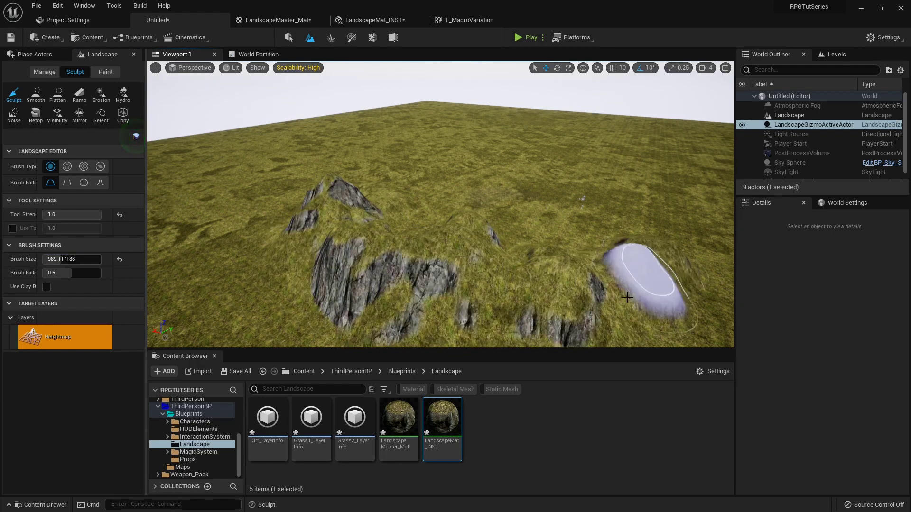
{"action": "left_click_drag", "start_coordinate": [616, 306], "coordinate": [645, 252]}
{"action": "mouse_move", "coordinate": [645, 252]}
{"action": "right_mouse_down"}
{"action": "mouse_move", "coordinate": [441, 256]}
{"action": "mouse_move", "coordinate": [644, 252]}
{"action": "right_mouse_up"}
{"action": "right_click_drag", "start_coordinate": [545, 270], "coordinate": [544, 271]}
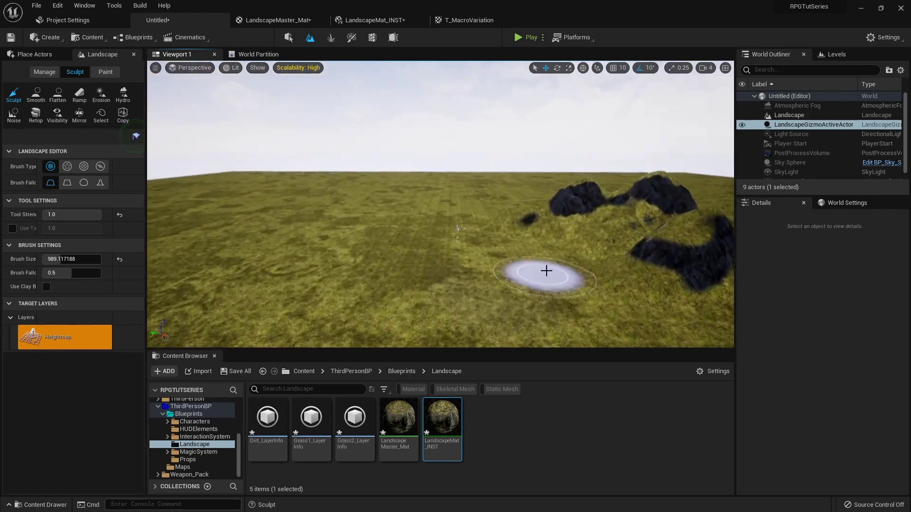
{"action": "left_click", "coordinate": [862, 8]}
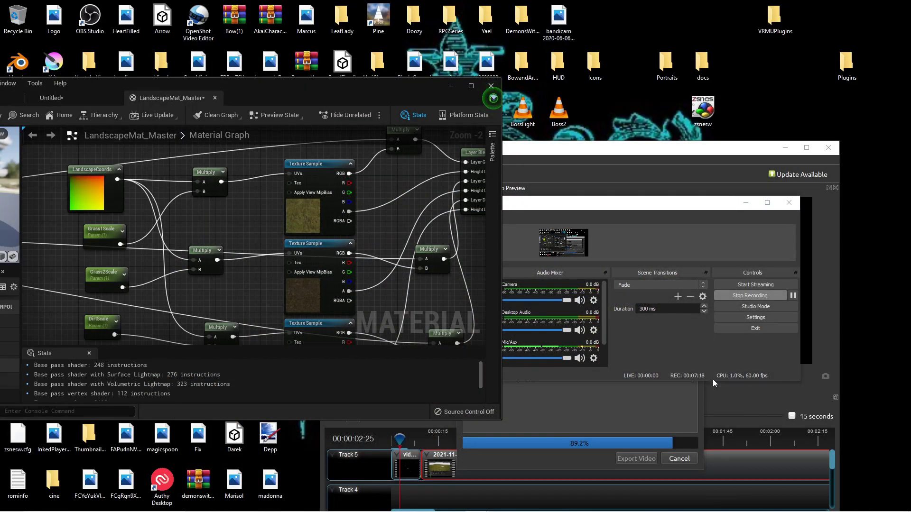
{"action": "mouse_move", "coordinate": [480, 511]}
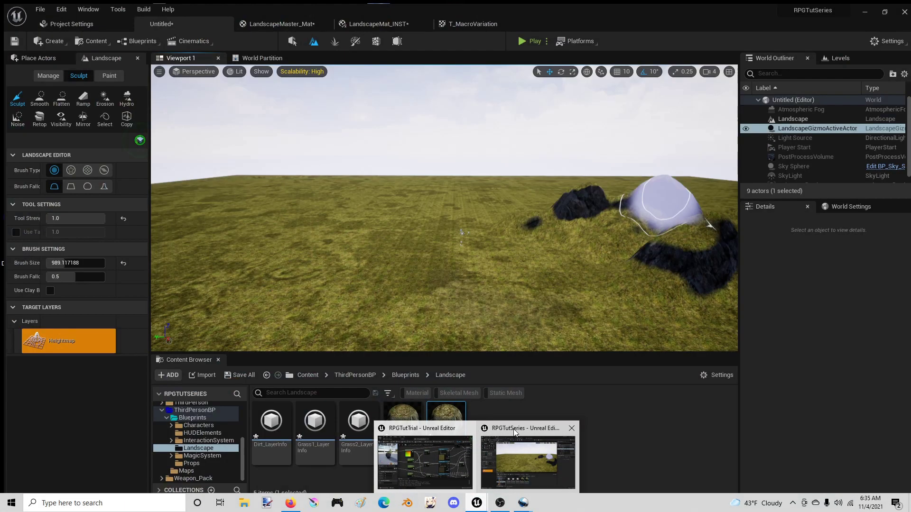
- Examine the sculpted hills and the flat grass surface in the level from a distance and close up
{"action": "left_click", "coordinate": [513, 429]}
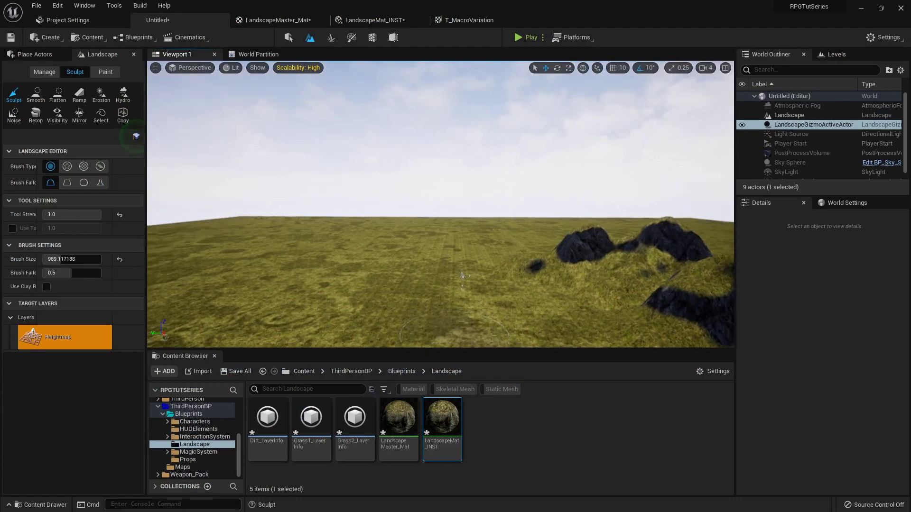
{"action": "mouse_move", "coordinate": [437, 275]}
{"action": "right_mouse_down"}
{"action": "mouse_move", "coordinate": [379, 277]}
{"action": "mouse_move", "coordinate": [451, 285]}
{"action": "mouse_move", "coordinate": [437, 274]}
{"action": "right_mouse_up"}
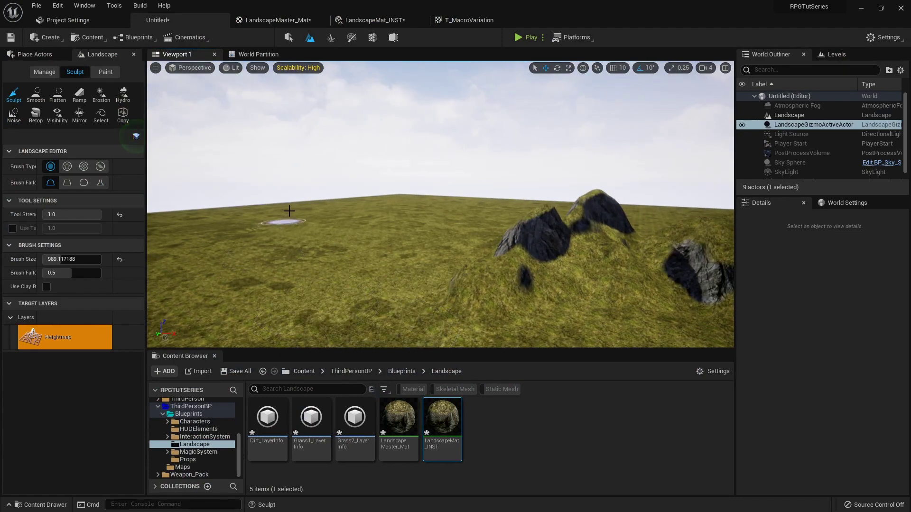
{"action": "left_click", "coordinate": [289, 21]}
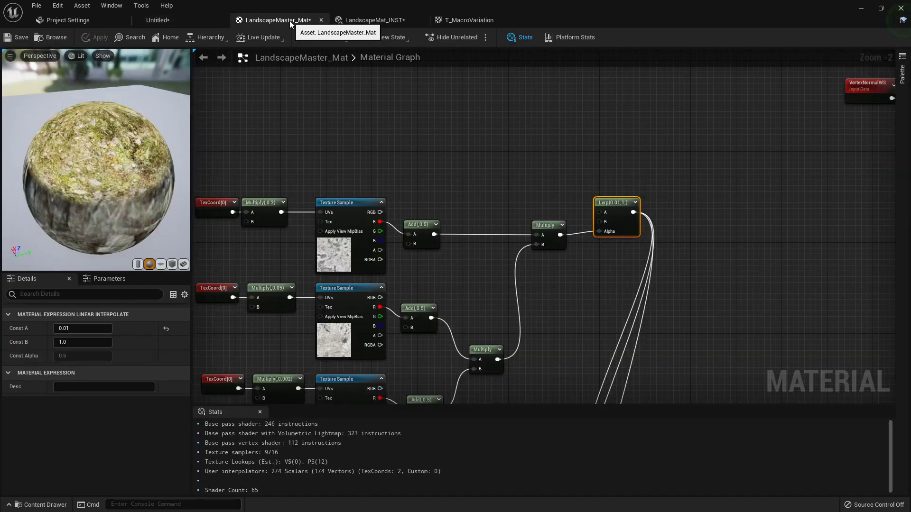
{"action": "scroll", "coordinate": [388, 161], "scroll_direction": "down", "scroll_amount": 4}
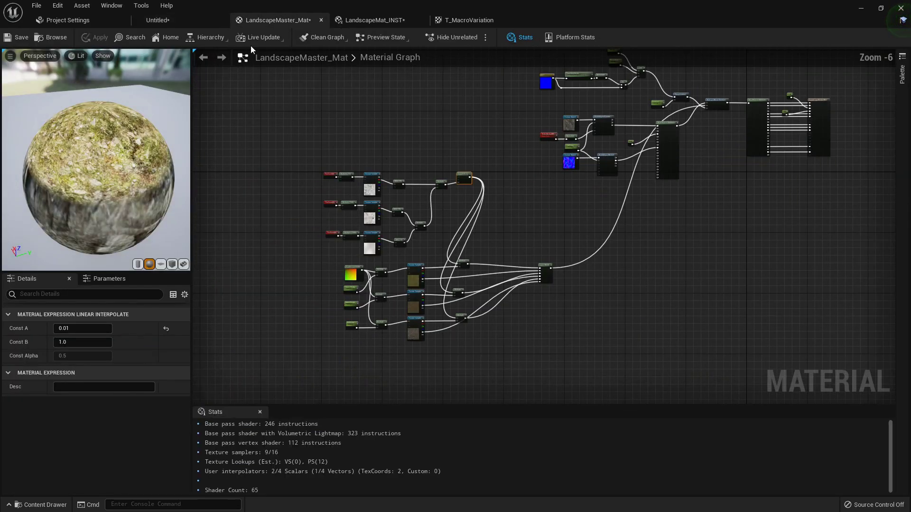
{"action": "left_click", "coordinate": [159, 21]}
{"action": "right_click_drag", "start_coordinate": [403, 214], "coordinate": [413, 229]}
{"action": "mouse_move", "coordinate": [475, 252]}
{"action": "right_mouse_down"}
{"action": "mouse_move", "coordinate": [546, 284]}
{"action": "mouse_move", "coordinate": [422, 261]}
{"action": "right_mouse_up"}
{"action": "right_click_drag", "start_coordinate": [337, 226], "coordinate": [294, 290]}
{"action": "right_click_drag", "start_coordinate": [338, 247], "coordinate": [372, 172]}
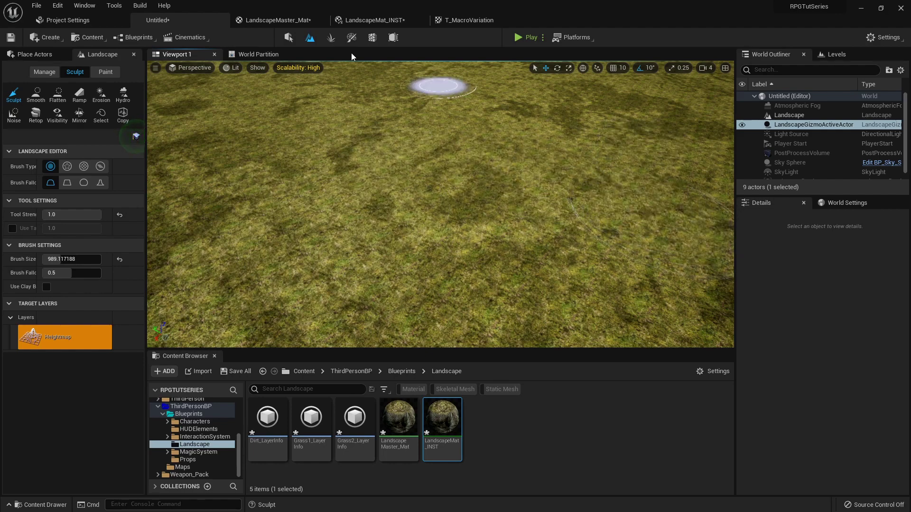
- Add a LandscapeGrassOutput node to the LandscapeMaster_Mat graph, in the empty area below the texture samples
{"action": "left_click", "coordinate": [280, 20]}
{"action": "right_click_drag", "start_coordinate": [503, 389], "coordinate": [435, 239]}
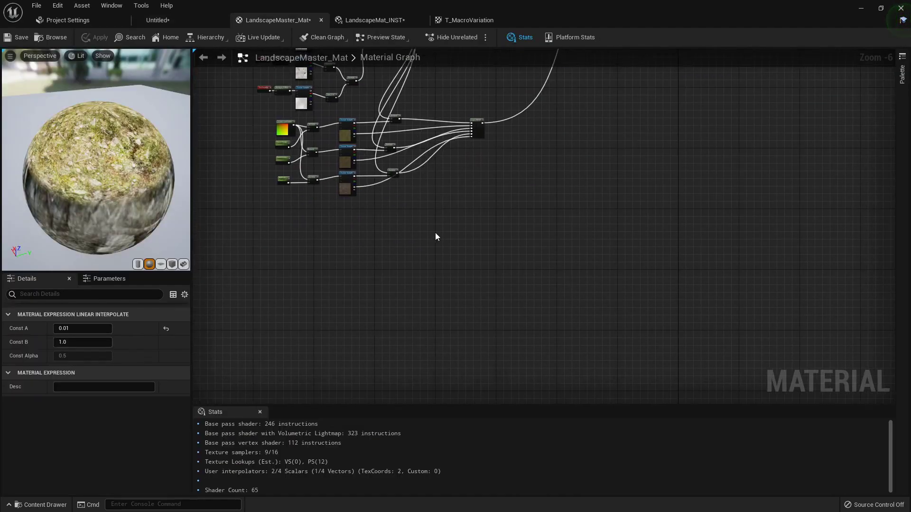
{"action": "right_click", "coordinate": [414, 223]}
{"action": "type", "text": "grass"}
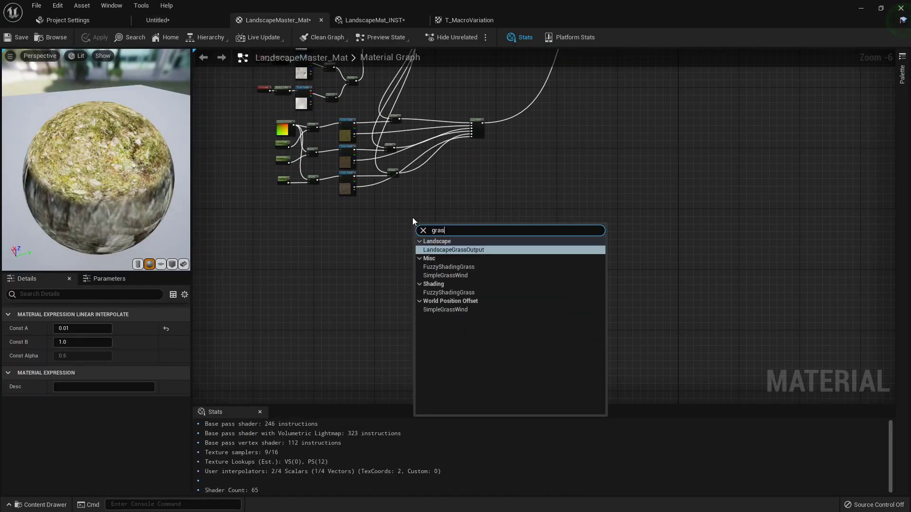
{"action": "left_click", "coordinate": [471, 250]}
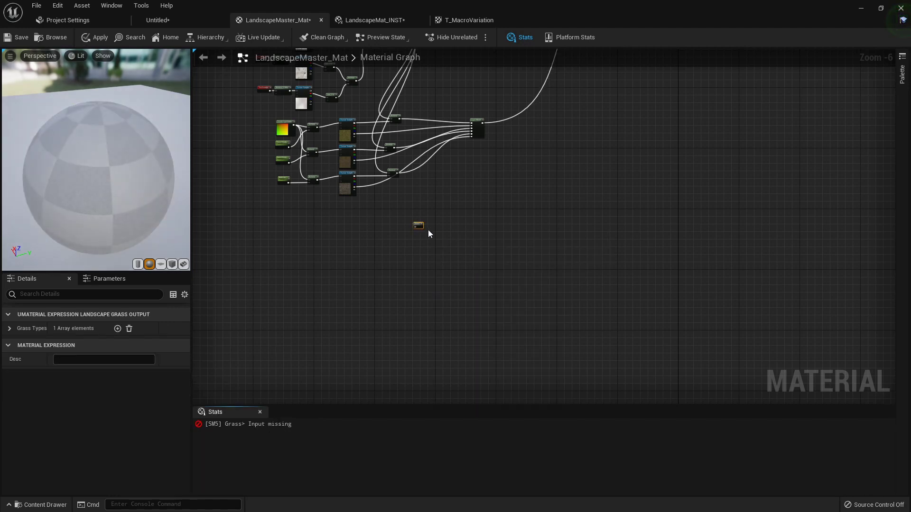
- Add a LandscapeLayerSample node and place it ahead of the Grass output node
{"action": "scroll", "coordinate": [428, 230], "scroll_direction": "up", "scroll_amount": 7}
{"action": "right_click_drag", "start_coordinate": [320, 231], "coordinate": [489, 223]}
{"action": "right_click", "coordinate": [407, 222]}
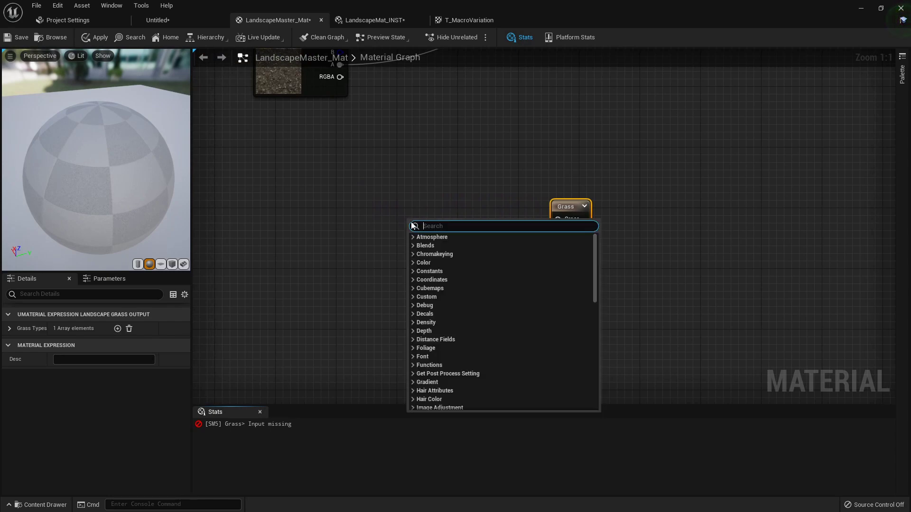
{"action": "type", "text": "layer insta"}
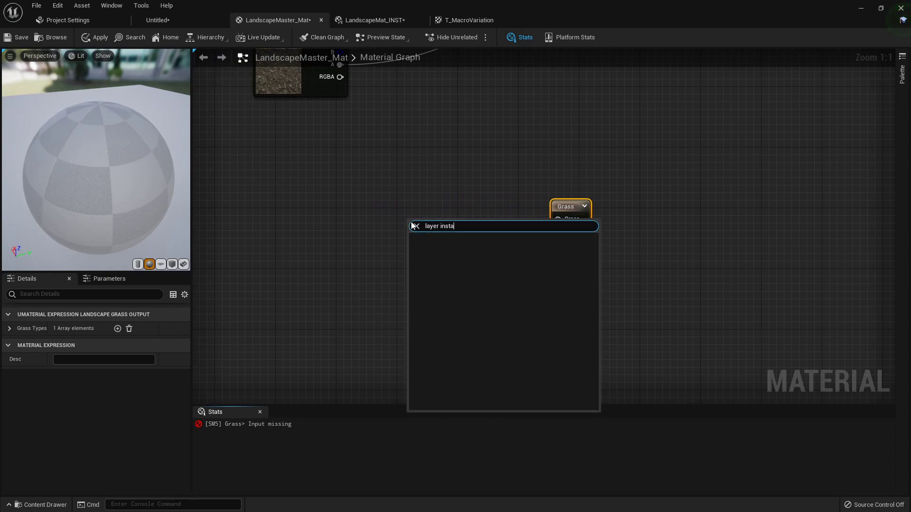
{"action": "key", "text": "BackSpace"}
{"action": "key", "text": "BackSpace"}
{"action": "key", "text": "BackSpace"}
{"action": "key", "text": "BackSpace"}
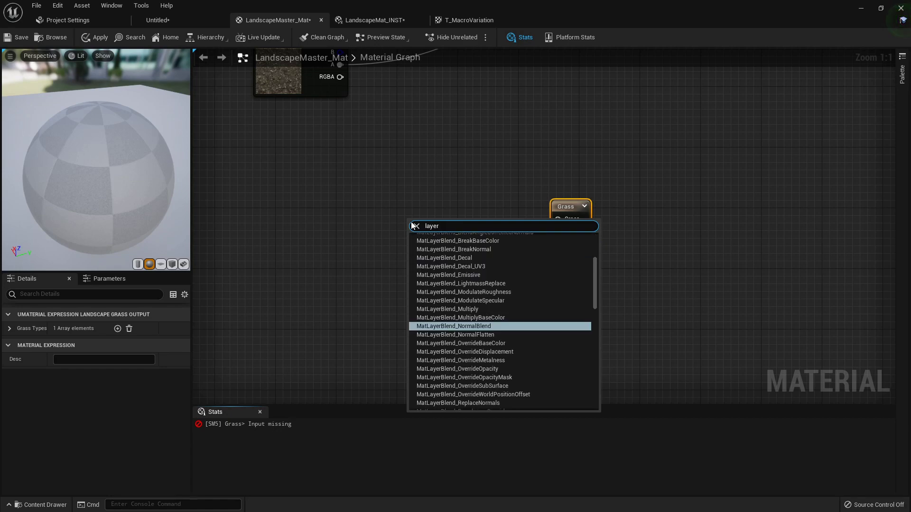
{"action": "key", "text": "BackSpace"}
{"action": "key", "text": "BackSpace"}
{"action": "key", "text": "BackSpace"}
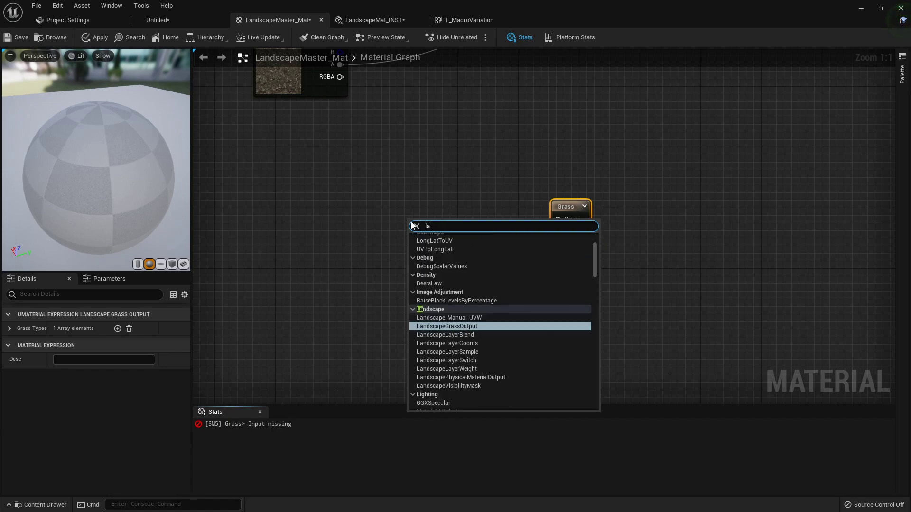
{"action": "type", "text": "andsa"}
{"action": "key", "text": "BackSpace"}
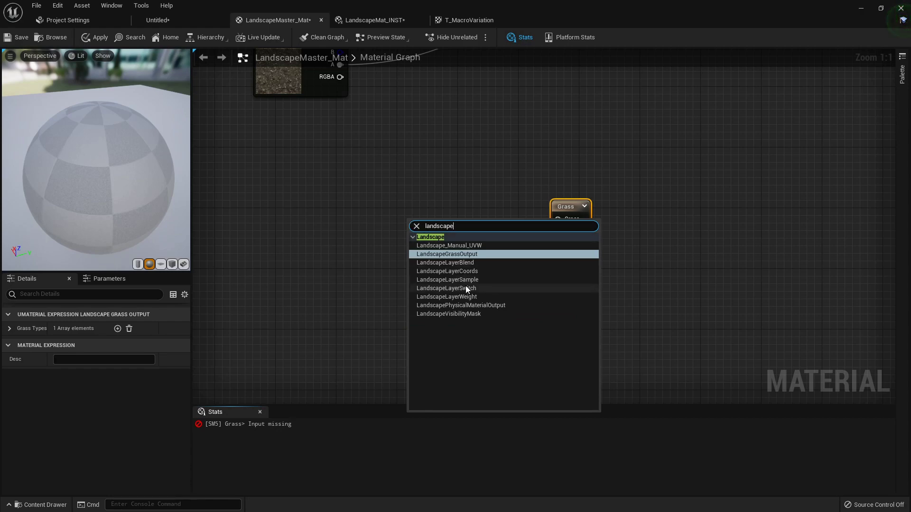
{"action": "left_click", "coordinate": [448, 296]}
{"action": "left_click_drag", "start_coordinate": [405, 217], "coordinate": [351, 203]}
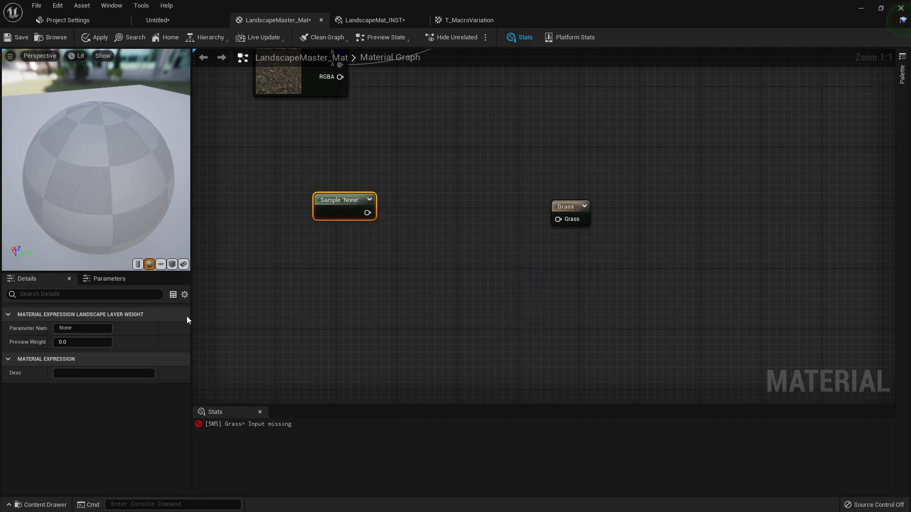
- Set the landscape layer sample node's parameter name to Grass1
{"action": "left_click", "coordinate": [90, 328]}
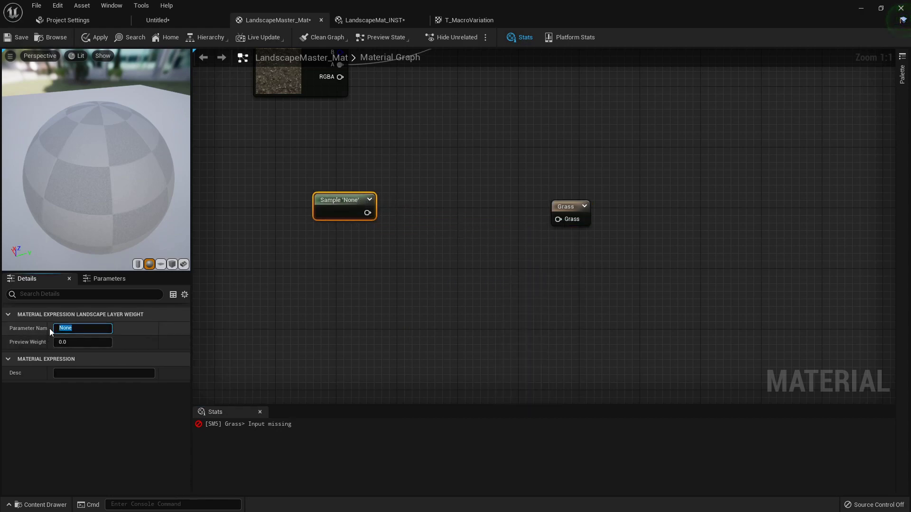
{"action": "type", "text": "Grass1"}
{"action": "left_click", "coordinate": [371, 236]}
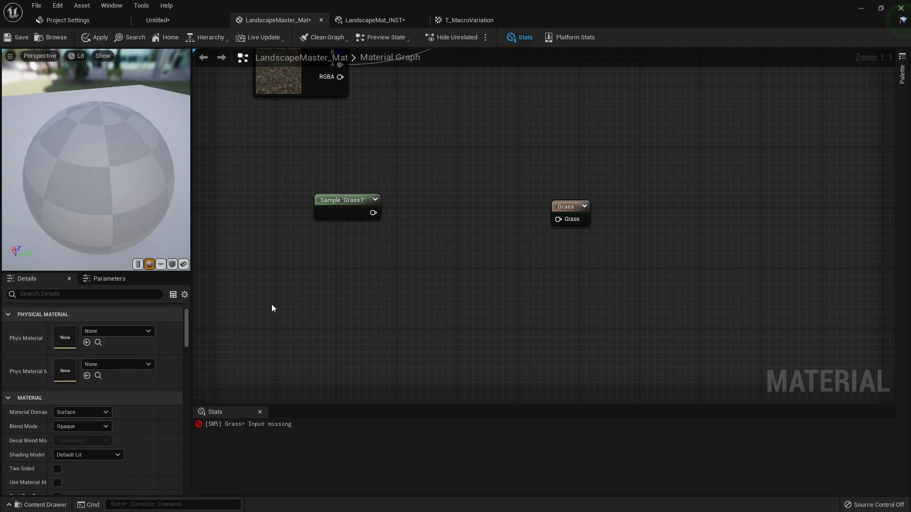
{"action": "left_click", "coordinate": [357, 201]}
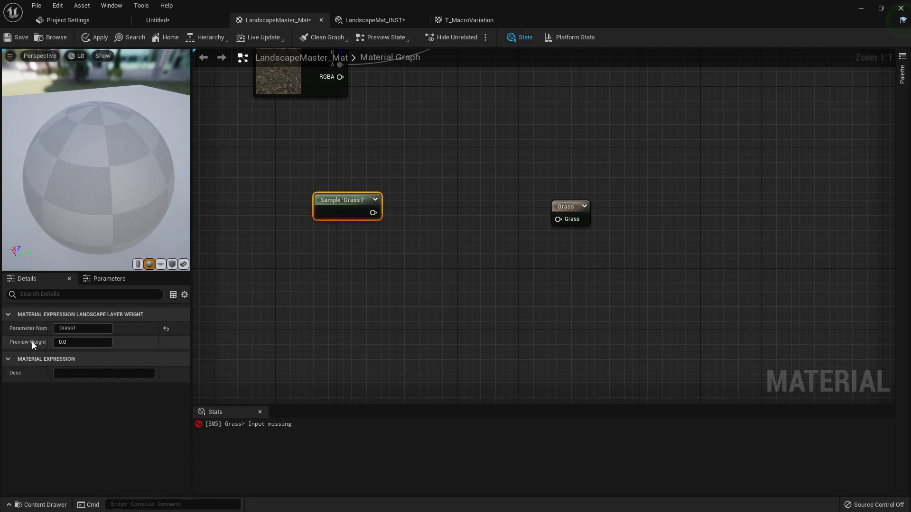
- Create a Landscape Grass Type asset for the Grass output node, saved as Grass1Grass in ThirdPersonBP/Blueprints/Landscape
{"action": "left_click", "coordinate": [574, 203]}
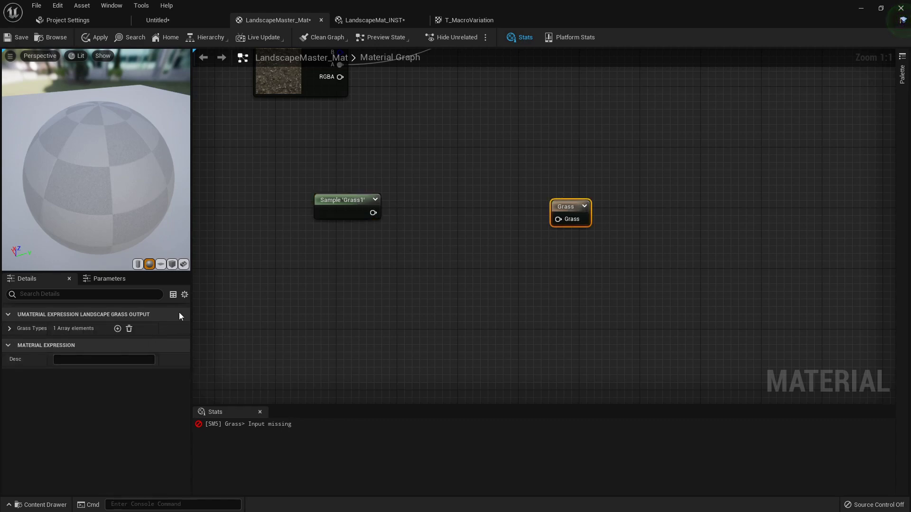
{"action": "left_click", "coordinate": [19, 342]}
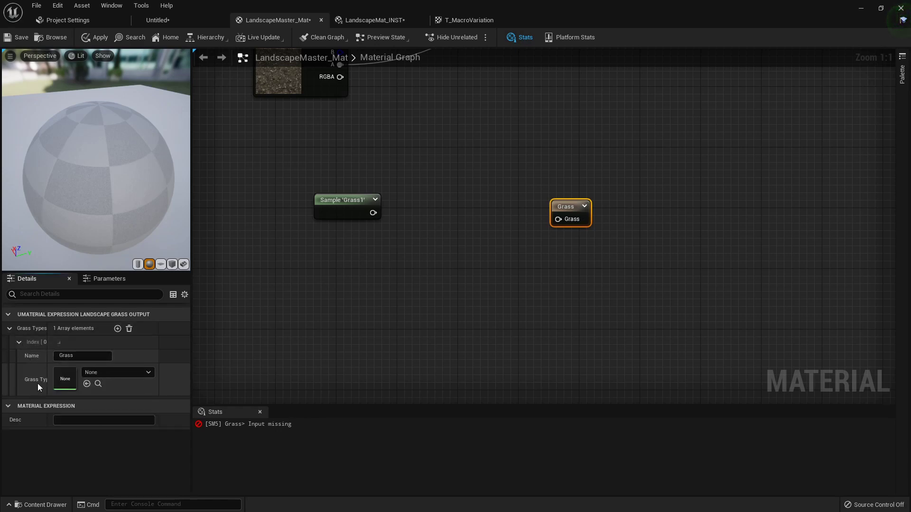
{"action": "left_click", "coordinate": [115, 373]}
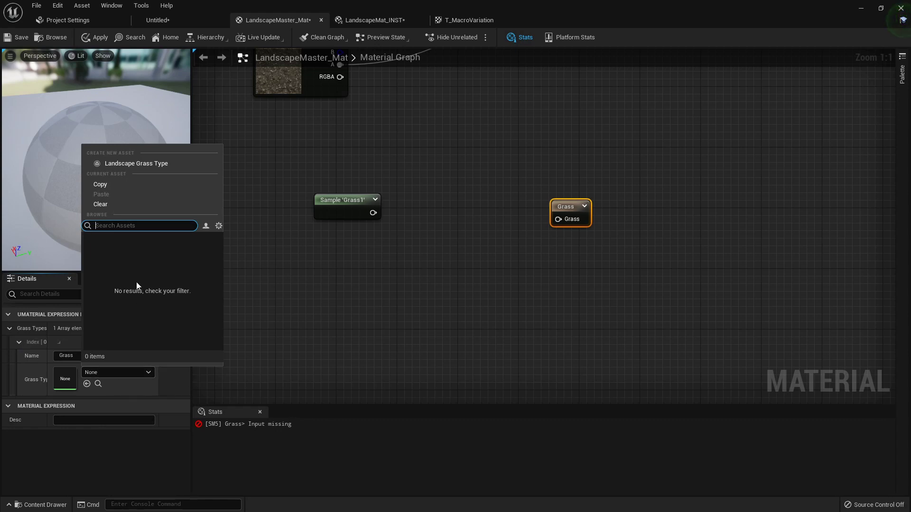
{"action": "left_click", "coordinate": [138, 165]}
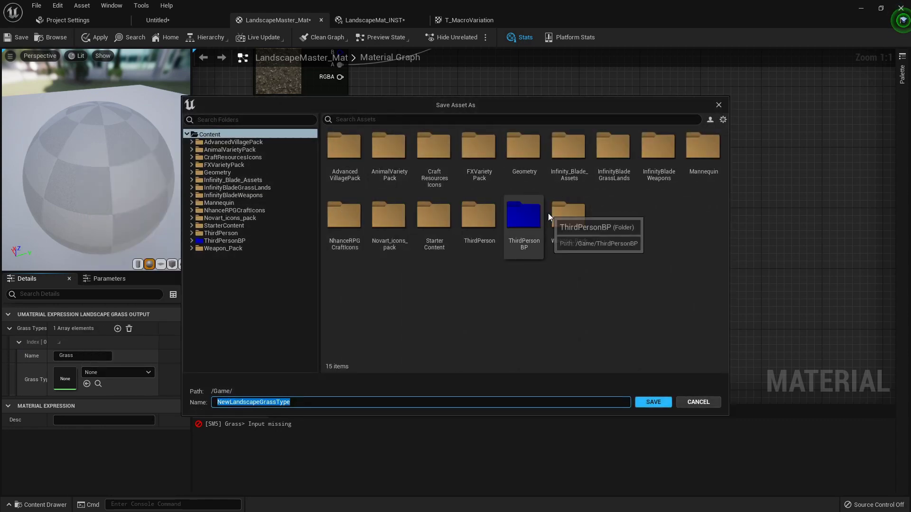
{"action": "double_click", "coordinate": [525, 215]}
{"action": "double_click", "coordinate": [355, 155]}
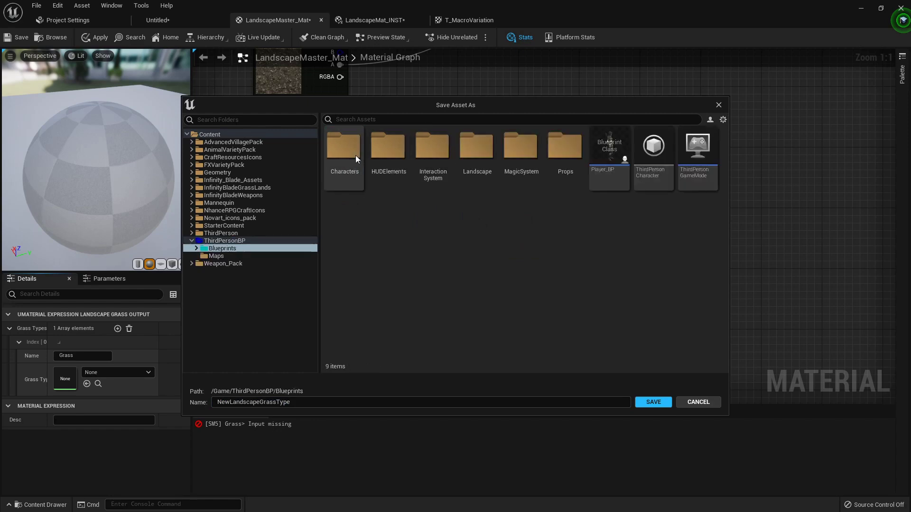
{"action": "double_click", "coordinate": [477, 158]}
{"action": "left_click_drag", "start_coordinate": [291, 402], "coordinate": [246, 402]}
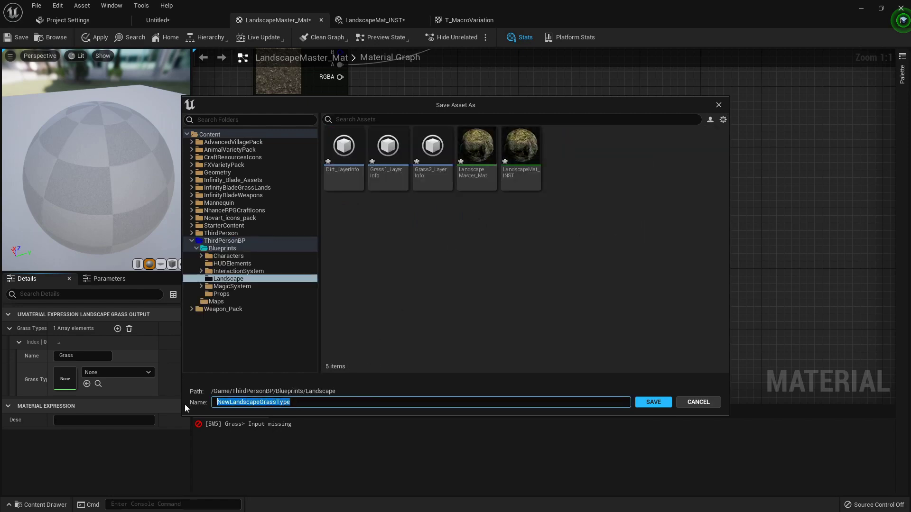
{"action": "type", "text": "Grass"}
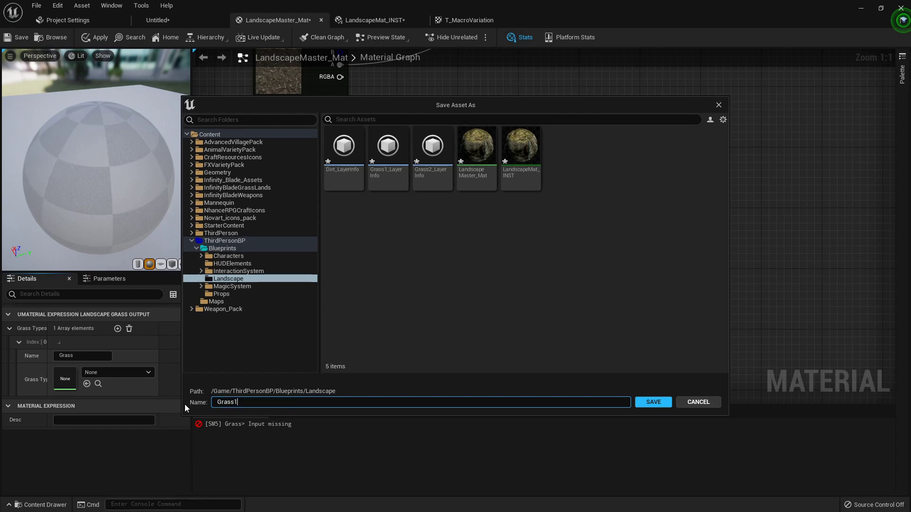
{"action": "type", "text": "1Grass"}
{"action": "left_click", "coordinate": [660, 401]}
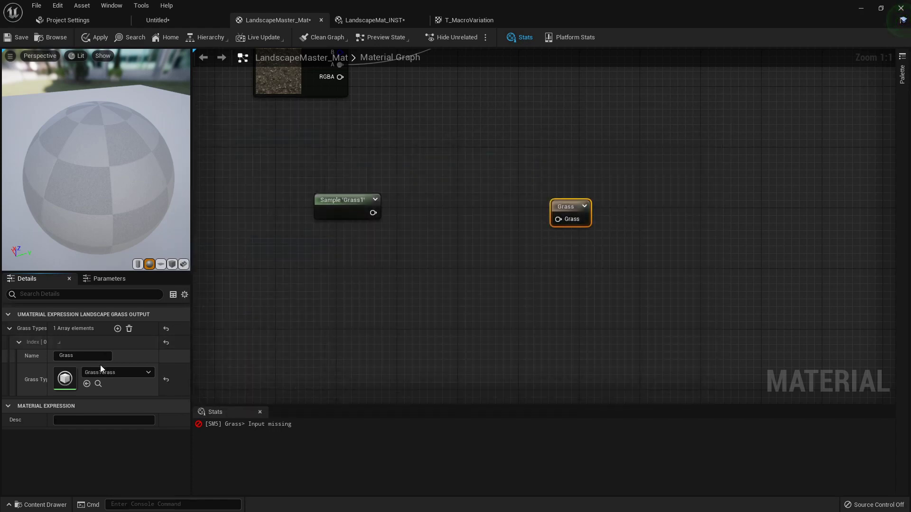
- Open the Grass1Grass asset and add one grass variety that uses the Grass_smallClump mesh
{"action": "double_click", "coordinate": [67, 379]}
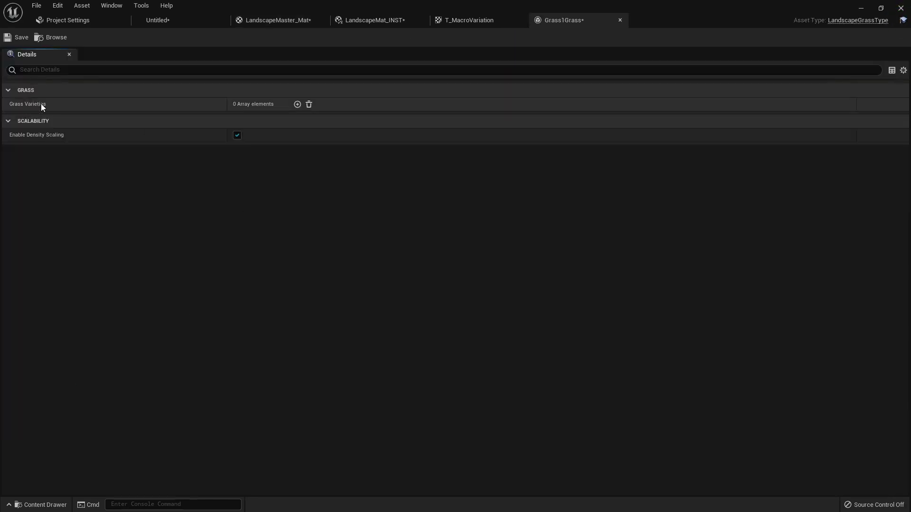
{"action": "left_click", "coordinate": [297, 104]}
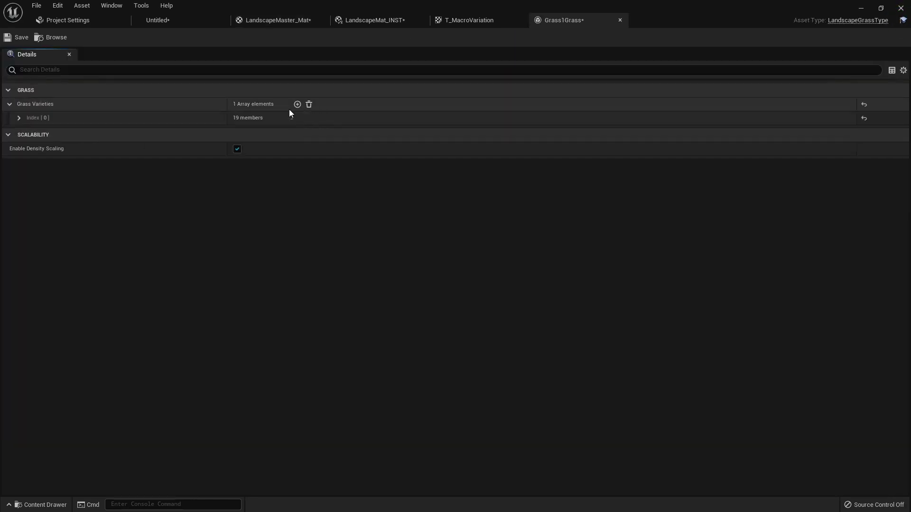
{"action": "left_click", "coordinate": [18, 118]}
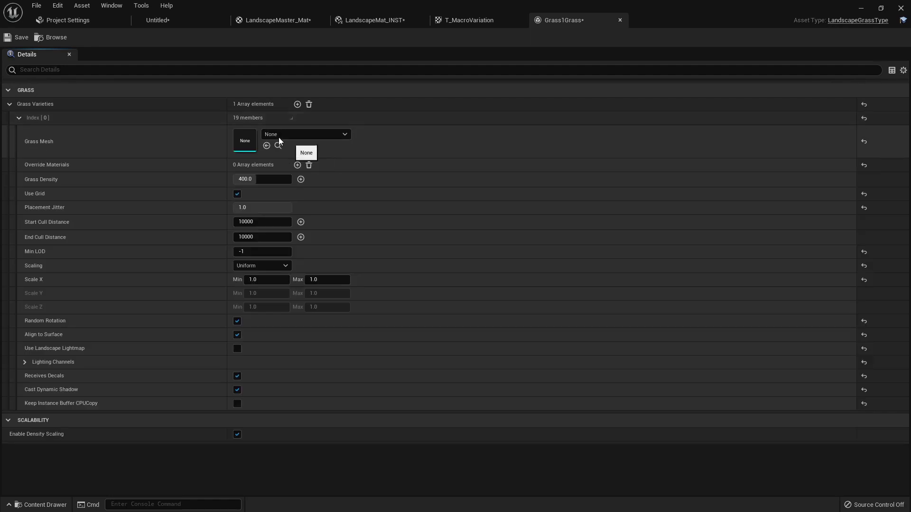
{"action": "left_click", "coordinate": [319, 136]}
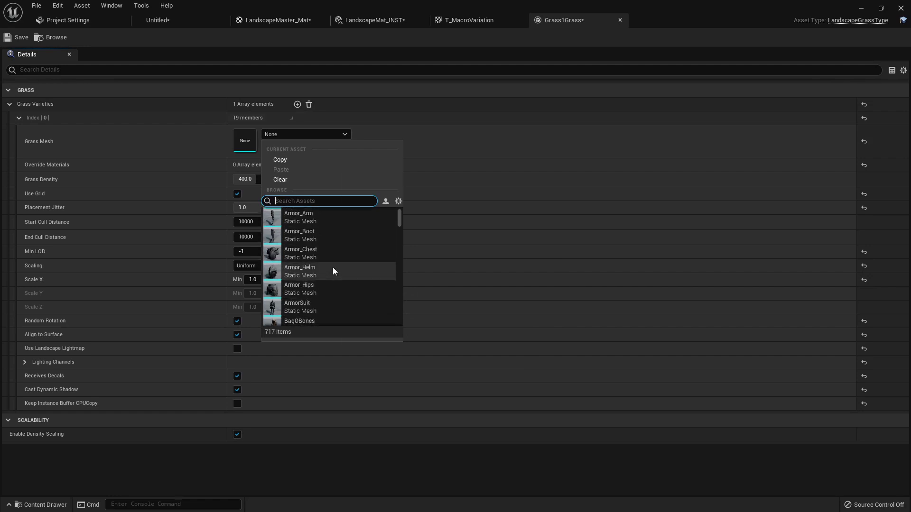
{"action": "type", "text": "grass"}
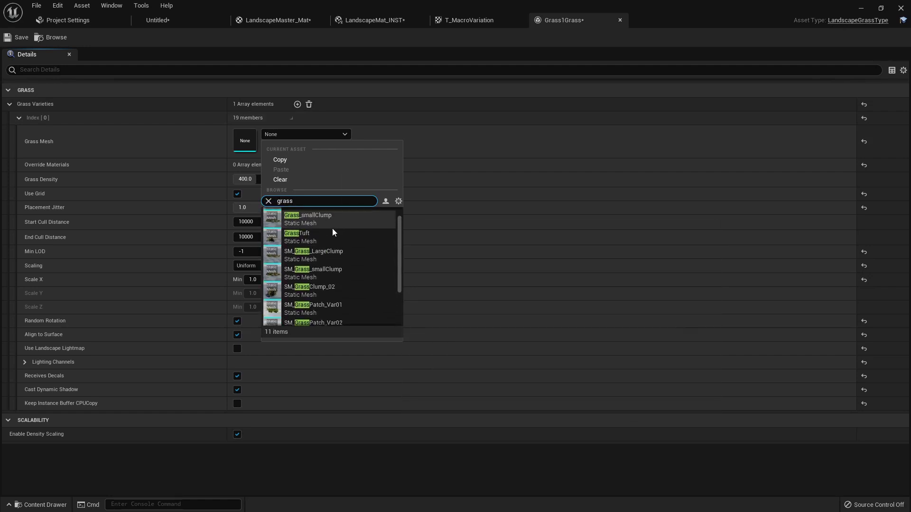
{"action": "scroll", "coordinate": [342, 259], "scroll_direction": "up", "scroll_amount": 1}
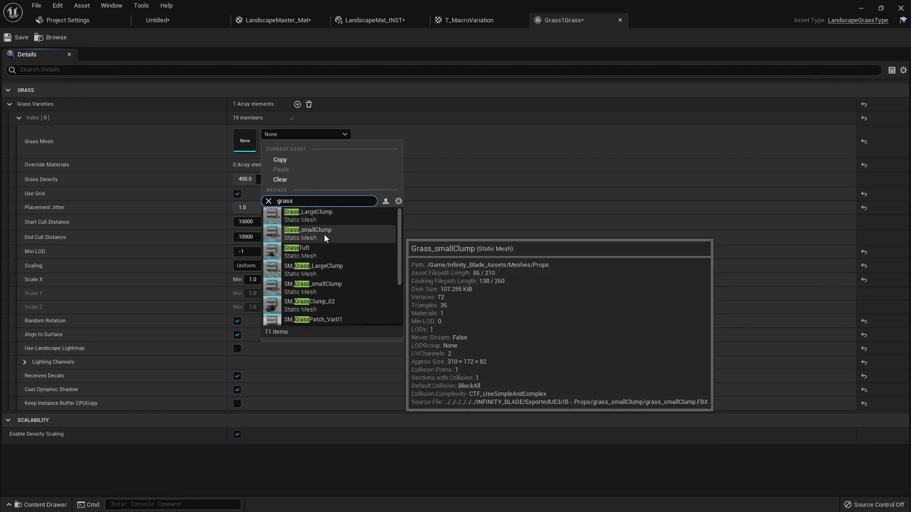
{"action": "left_click", "coordinate": [324, 235]}
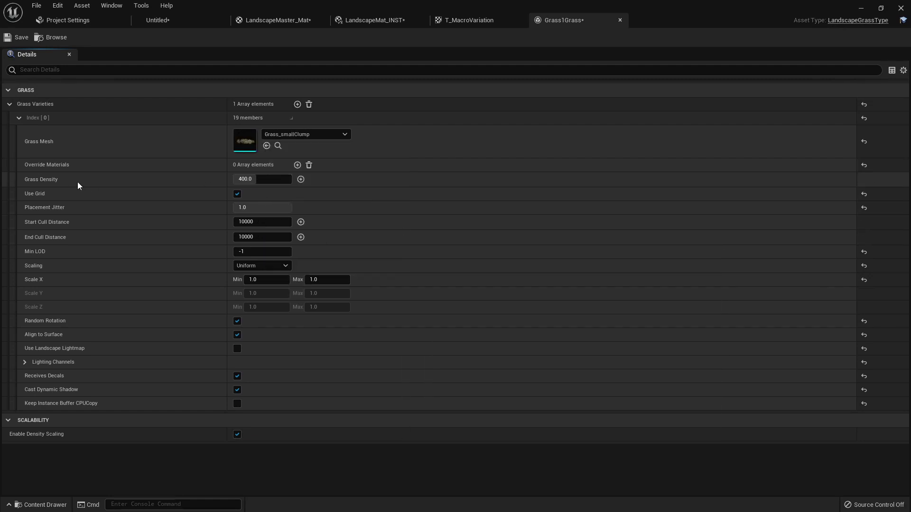
- Set the grass variety's Grass Density to 20 and turn off Cast Dynamic Shadow
{"action": "left_click", "coordinate": [266, 179]}
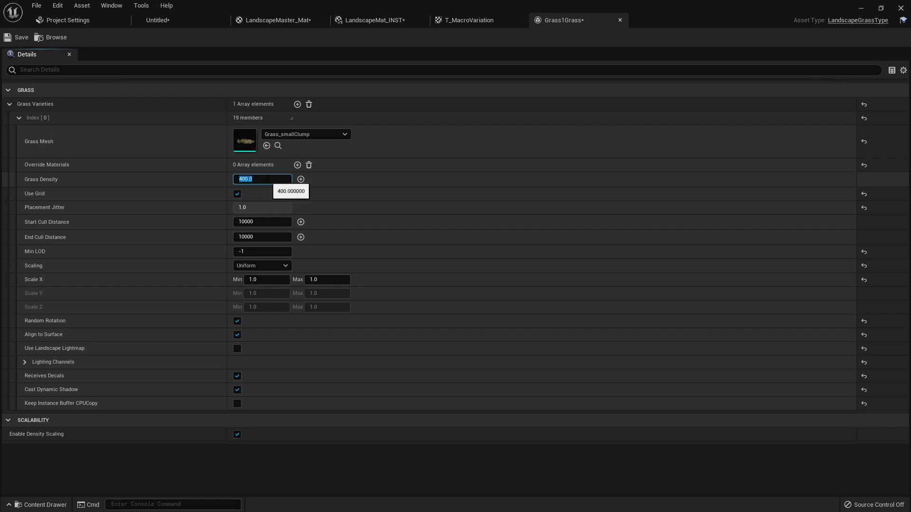
{"action": "type", "text": "20"}
{"action": "key", "text": "Return"}
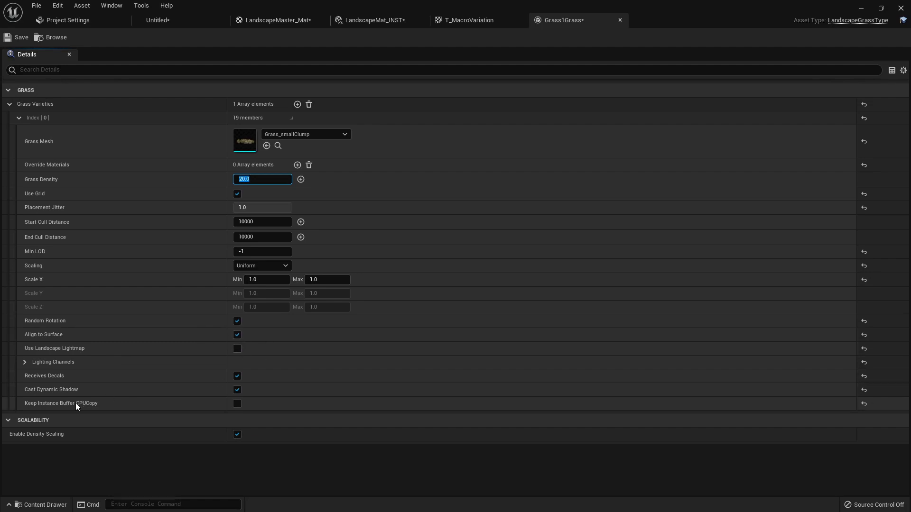
{"action": "left_click", "coordinate": [237, 389]}
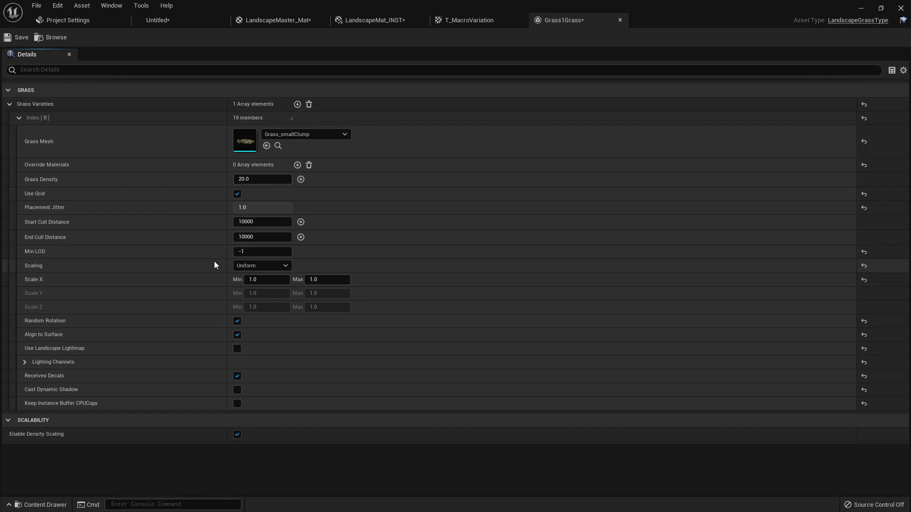
- Connect the Sample 'Grass1' node to the Grass input of the grass output node in LandscapeMaster_Mat and apply the material
{"action": "left_click", "coordinate": [281, 21]}
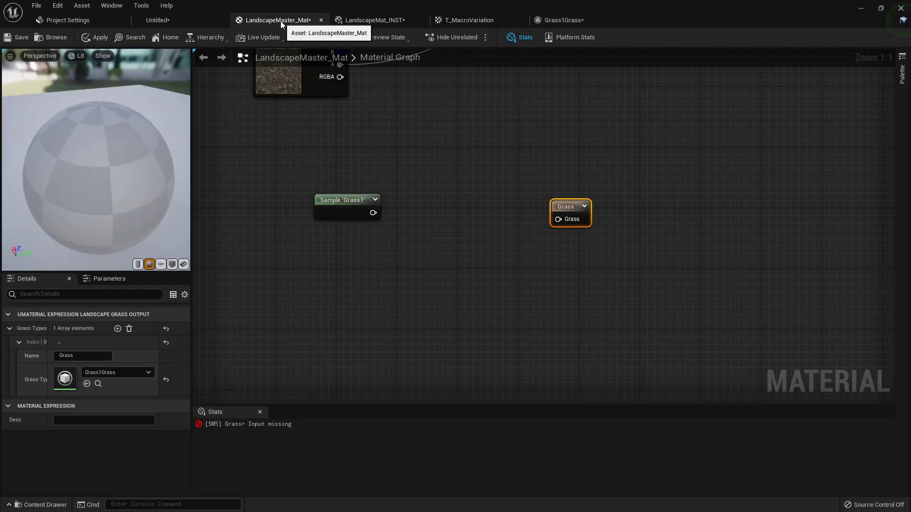
{"action": "right_click_drag", "start_coordinate": [429, 191], "coordinate": [332, 192]}
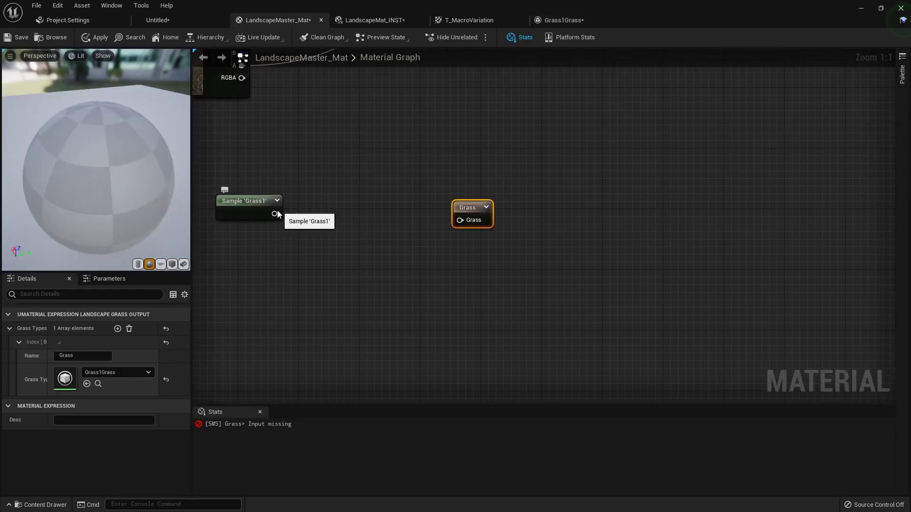
{"action": "left_click_drag", "start_coordinate": [275, 213], "coordinate": [326, 204]}
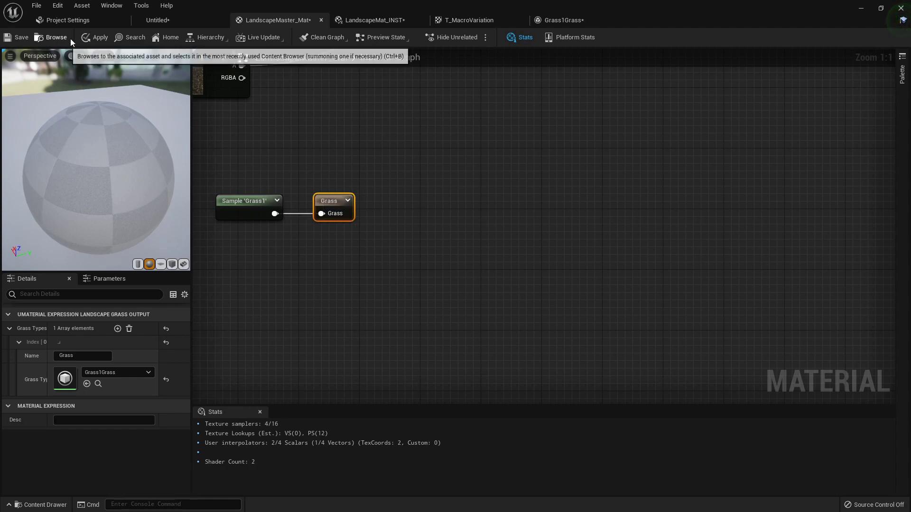
{"action": "left_click", "coordinate": [93, 38]}
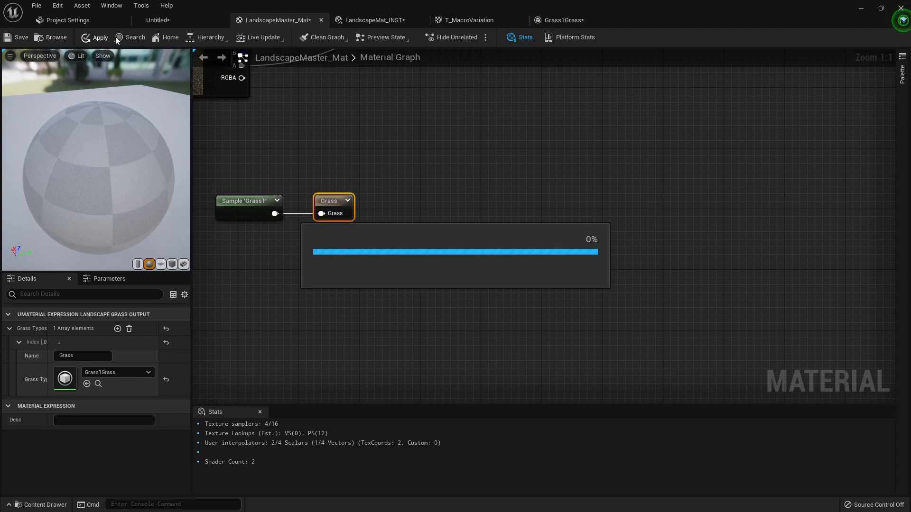
- Examine the landscape around the hills in the level, with the Grass1 layer selected for painting
{"action": "left_click", "coordinate": [181, 21]}
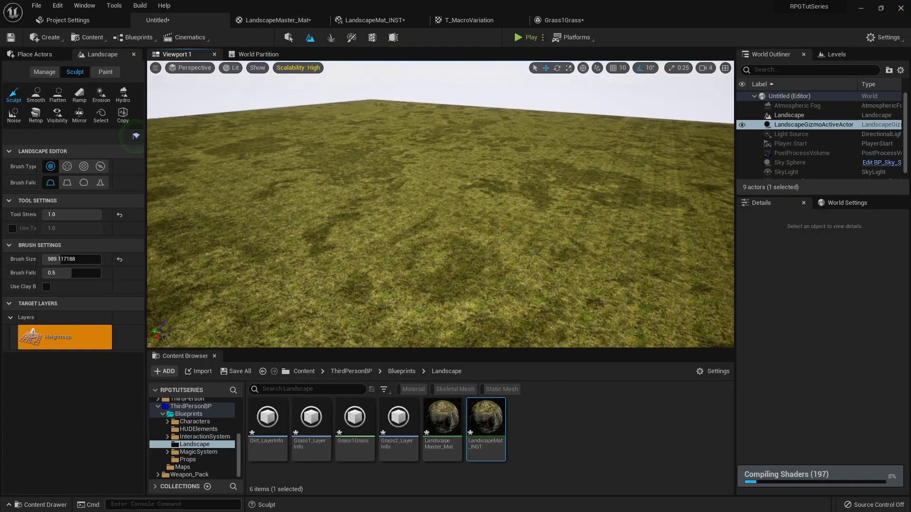
{"action": "right_click_drag", "start_coordinate": [441, 204], "coordinate": [455, 188]}
{"action": "key", "text": "w"}
{"action": "key", "text": "w"}
{"action": "mouse_move", "coordinate": [299, 205]}
{"action": "right_mouse_down"}
{"action": "mouse_move", "coordinate": [339, 214]}
{"action": "mouse_move", "coordinate": [349, 249]}
{"action": "right_mouse_up"}
{"action": "key", "text": "w"}
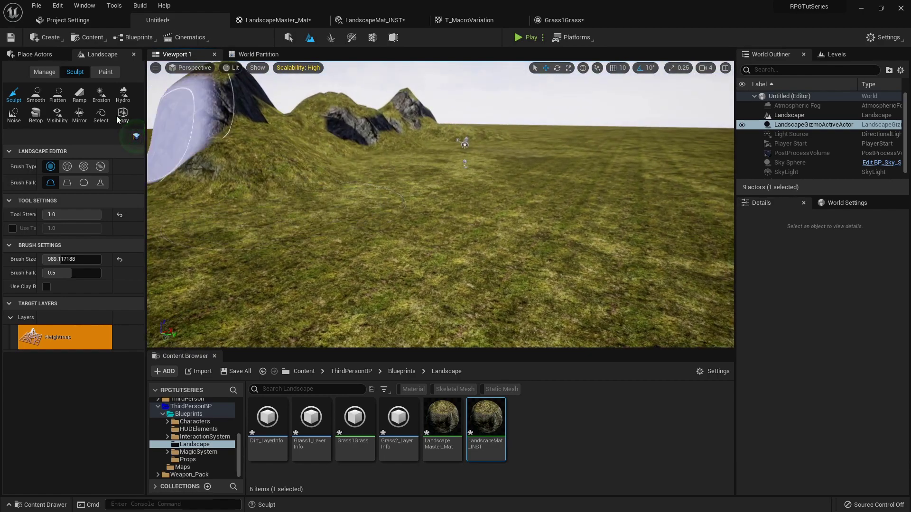
{"action": "left_click", "coordinate": [106, 72]}
{"action": "left_click", "coordinate": [30, 315]}
{"action": "right_click_drag", "start_coordinate": [431, 233], "coordinate": [565, 225]}
{"action": "key", "text": "s"}
{"action": "key", "text": "w"}
{"action": "key", "text": "w"}
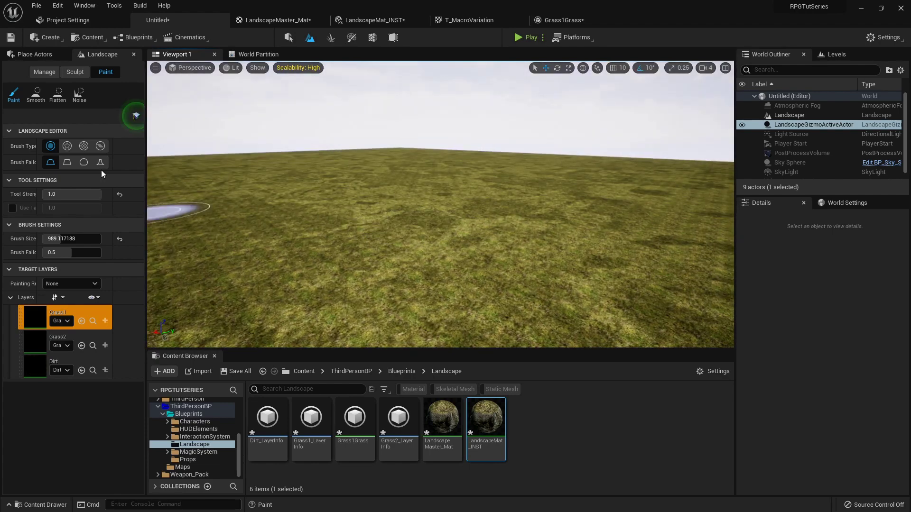
- Flatten the landscape's hills with the Flatten sculpting tool at brush size 8192
{"action": "left_click", "coordinate": [75, 72]}
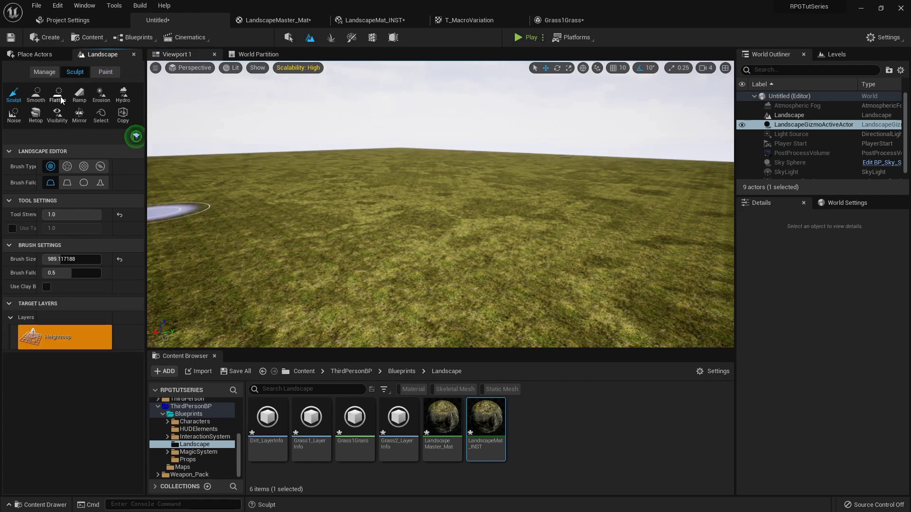
{"action": "left_click", "coordinate": [58, 95]}
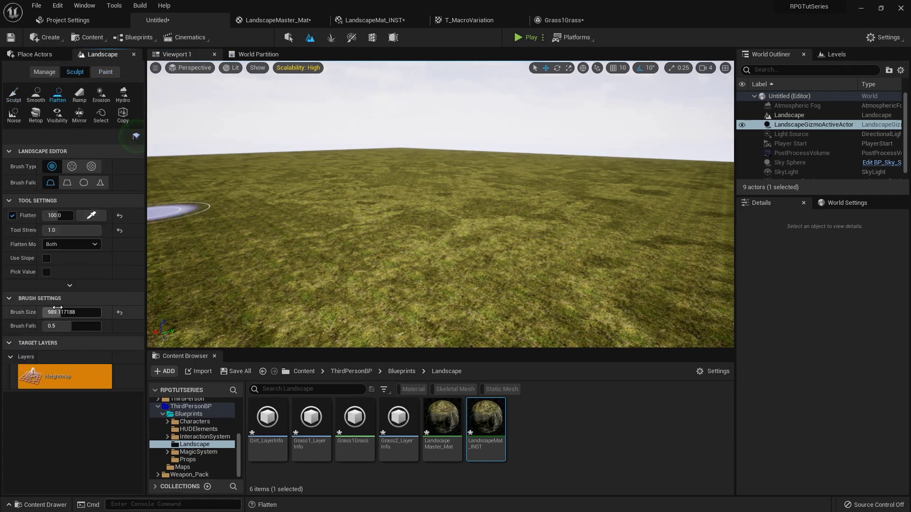
{"action": "mouse_move", "coordinate": [368, 248]}
{"action": "right_mouse_down"}
{"action": "mouse_move", "coordinate": [295, 294]}
{"action": "mouse_move", "coordinate": [368, 248]}
{"action": "right_mouse_up"}
{"action": "key", "text": "s"}
{"action": "mouse_move", "coordinate": [368, 248]}
{"action": "left_mouse_down"}
{"action": "mouse_move", "coordinate": [472, 132]}
{"action": "mouse_move", "coordinate": [456, 140]}
{"action": "left_mouse_up"}
{"action": "right_click_drag", "start_coordinate": [478, 173], "coordinate": [463, 187]}
{"action": "key", "text": "w"}
{"action": "key", "text": "e"}
{"action": "key", "text": "w"}
{"action": "key", "text": "w"}
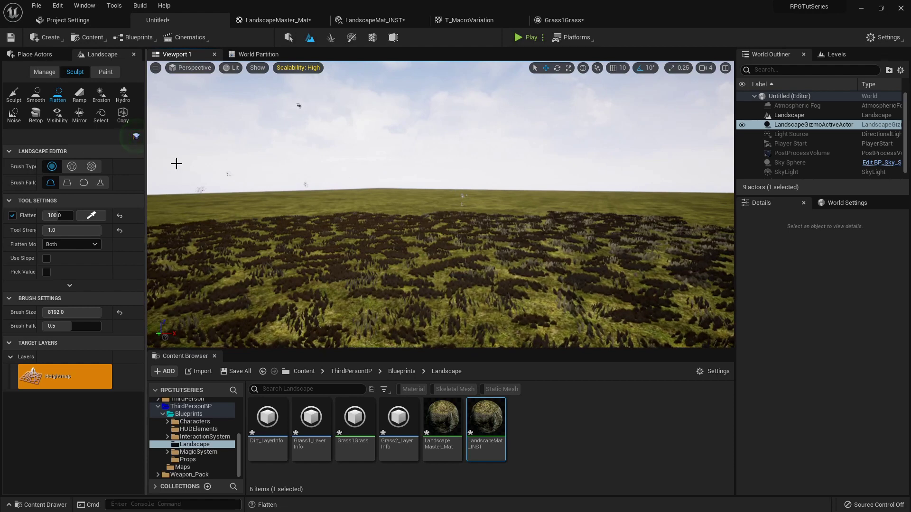
- Sculpt a new hill on the flattened landscape with the Sculpt tool at a brush size of about 1572
{"action": "left_click", "coordinate": [11, 90]}
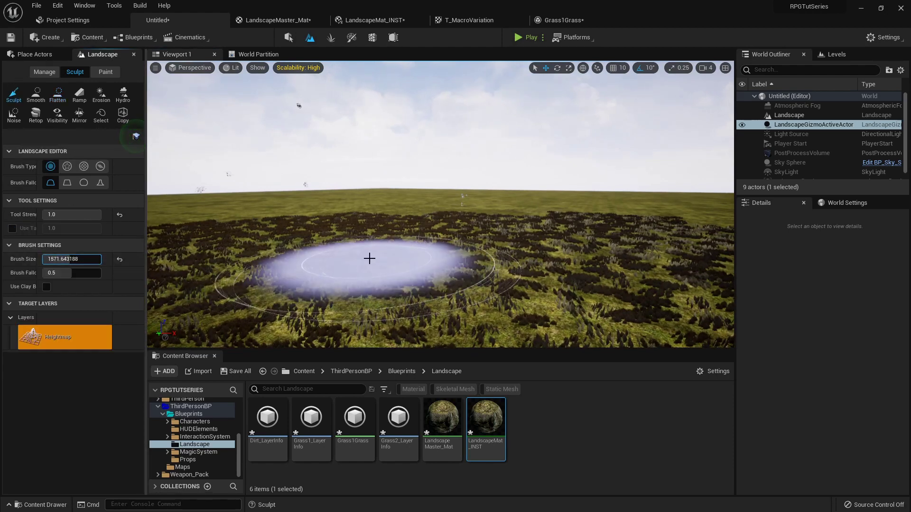
{"action": "right_click_drag", "start_coordinate": [369, 258], "coordinate": [370, 258]}
{"action": "mouse_move", "coordinate": [363, 252]}
{"action": "left_mouse_down"}
{"action": "mouse_move", "coordinate": [356, 246]}
{"action": "mouse_move", "coordinate": [434, 237]}
{"action": "left_mouse_up"}
{"action": "right_click_drag", "start_coordinate": [377, 224], "coordinate": [377, 223]}
{"action": "key", "text": "s"}
{"action": "key", "text": "w"}
{"action": "key", "text": "s"}
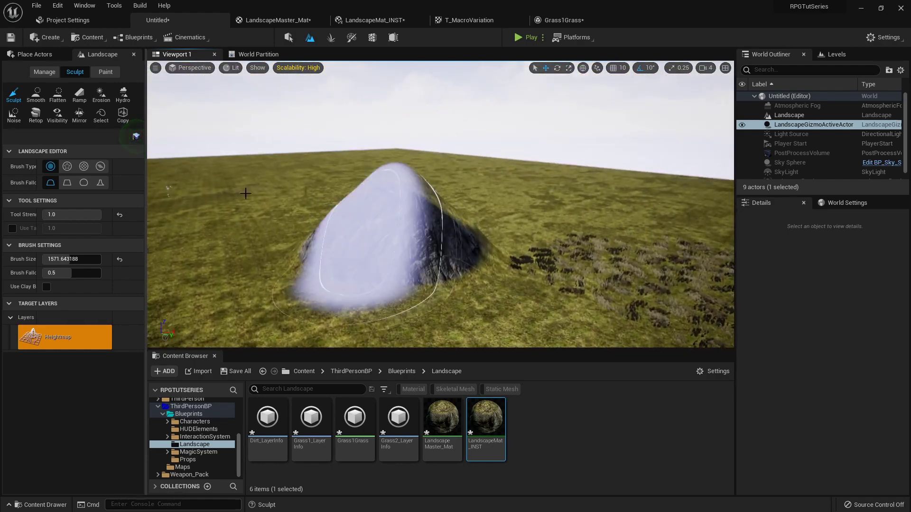
- Smooth the new hill's slopes with the Smooth tool at a tool strength of 0.0001
{"action": "left_click", "coordinate": [37, 98]}
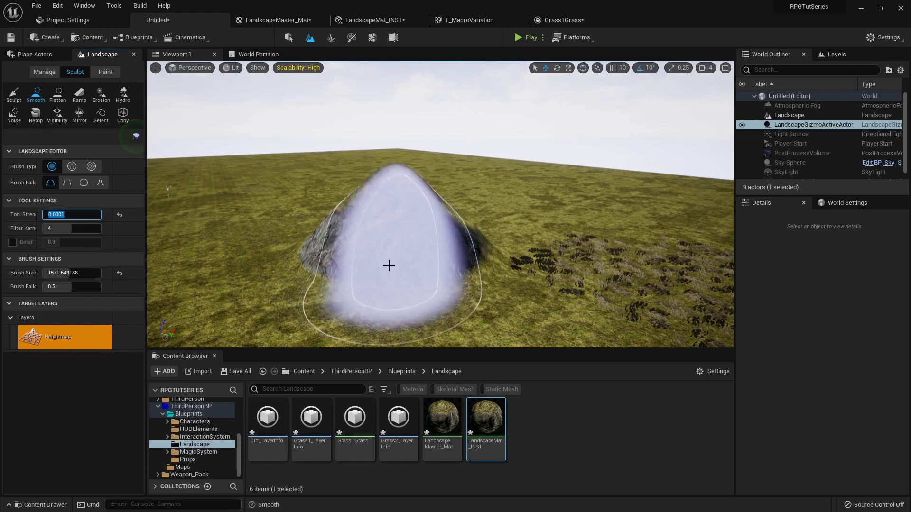
{"action": "left_click_drag", "start_coordinate": [380, 268], "coordinate": [454, 266]}
{"action": "right_click_drag", "start_coordinate": [453, 267], "coordinate": [444, 268]}
{"action": "key", "text": "w"}
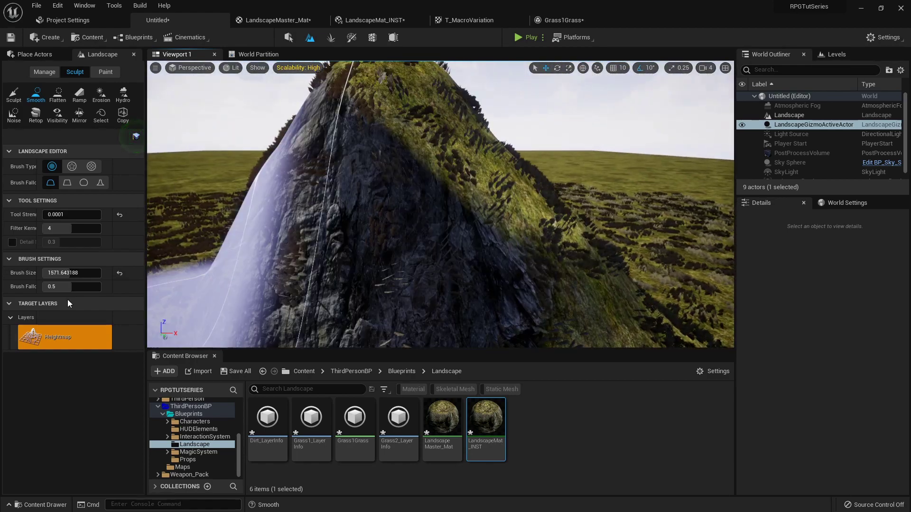
- Select the Dirt layer for painting, with tool strength 0.8881 and a brush size of about 439
{"action": "left_click", "coordinate": [105, 72]}
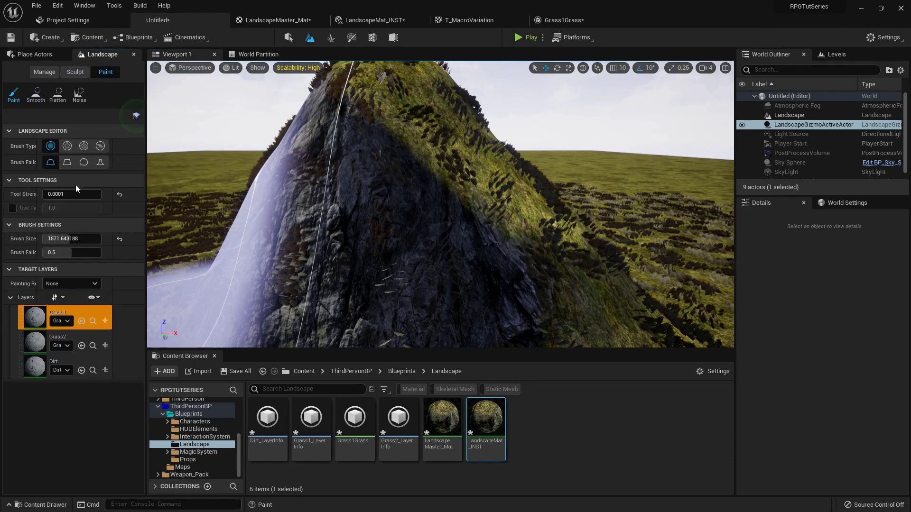
{"action": "left_click", "coordinate": [53, 364]}
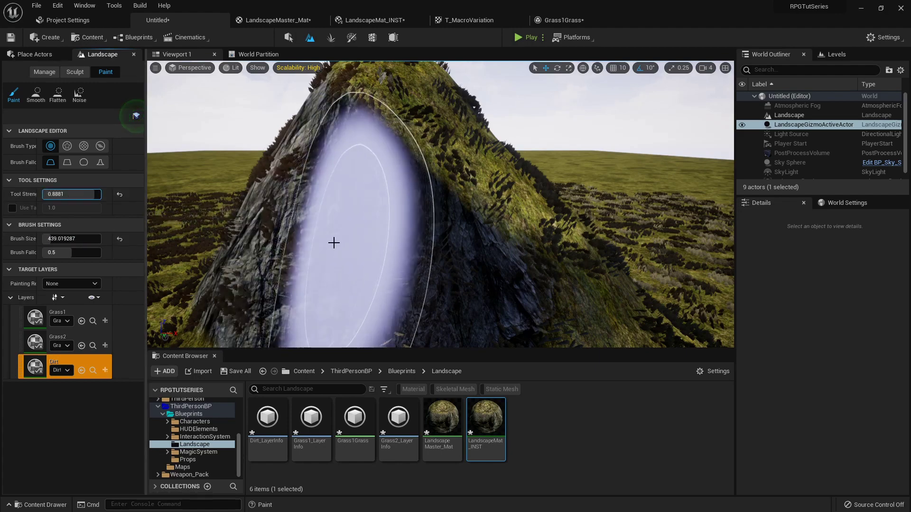
{"action": "right_click_drag", "start_coordinate": [457, 250], "coordinate": [457, 250]}
{"action": "key", "text": "s"}
- Examine how the grass meshes cover the hill and the surrounding landscape from several viewpoints
{"action": "right_click_drag", "start_coordinate": [528, 237], "coordinate": [532, 221]}
{"action": "key", "text": "w"}
{"action": "key", "text": "d"}
{"action": "key", "text": "a"}
{"action": "key", "text": "a"}
{"action": "key", "text": "w"}
{"action": "key", "text": "a"}
{"action": "key", "text": "w"}
{"action": "right_click_drag", "start_coordinate": [502, 182], "coordinate": [502, 215]}
{"action": "right_click_drag", "start_coordinate": [341, 165], "coordinate": [342, 165]}
{"action": "key", "text": "s"}
{"action": "left_click", "coordinate": [270, 20]}
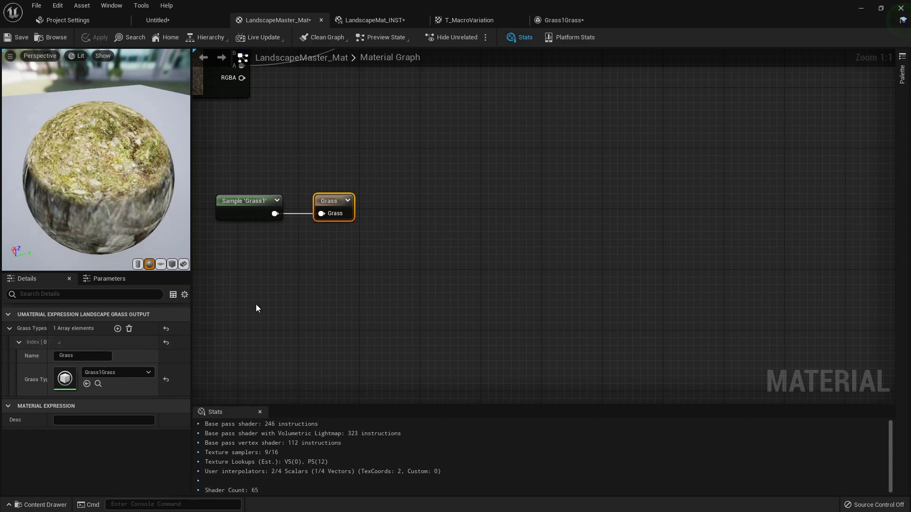
{"action": "left_click", "coordinate": [171, 21]}
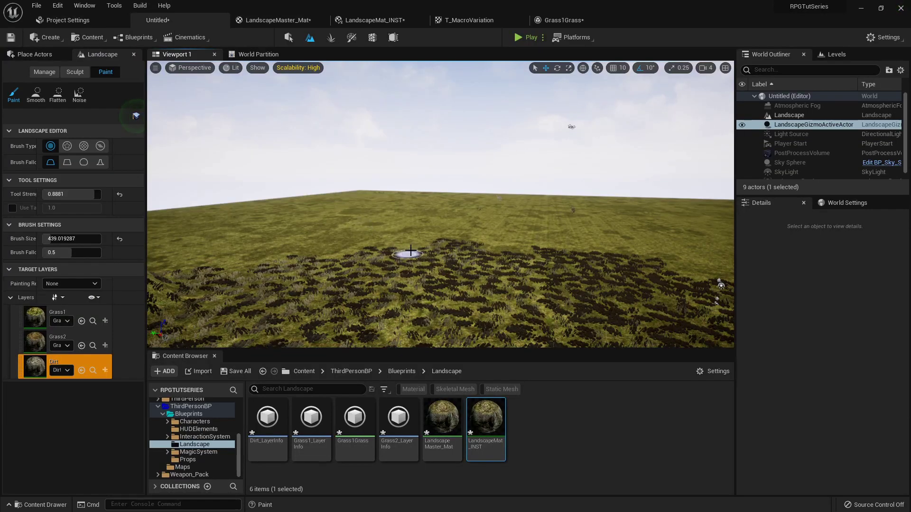
- Delete the Sample 'Grass1' and Grass output nodes from LandscapeMaster_Mat and apply the material
{"action": "left_click", "coordinate": [280, 20]}
{"action": "left_click_drag", "start_coordinate": [404, 156], "coordinate": [225, 275]}
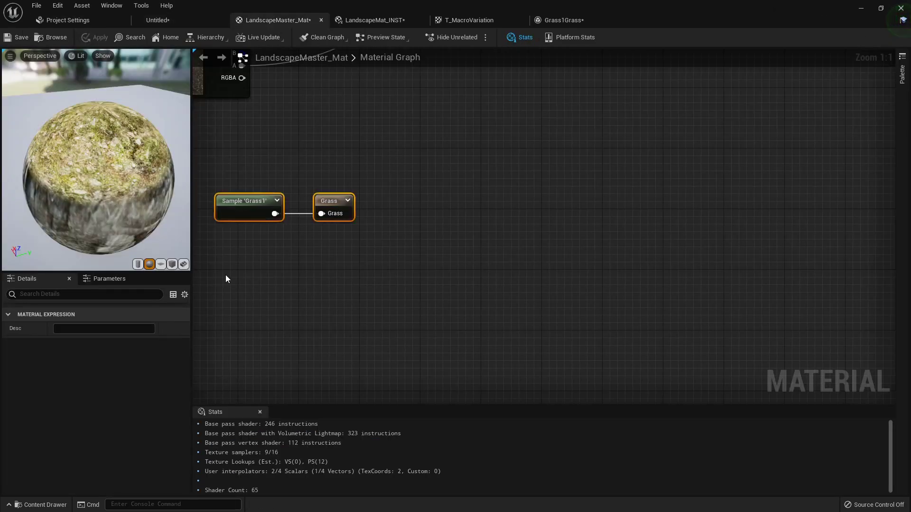
{"action": "key", "text": "Delete"}
{"action": "left_click", "coordinate": [95, 37]}
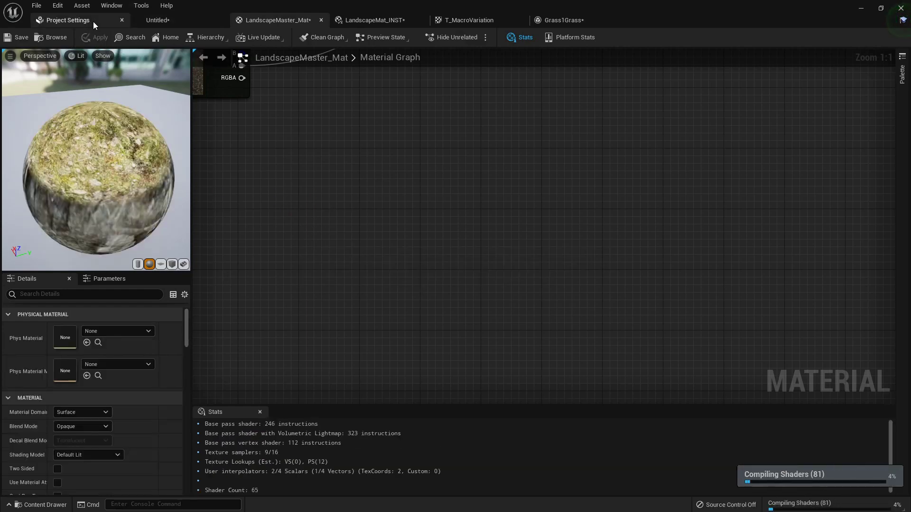
- Return to the level and examine the hill and surrounding landscape without the grass output
{"action": "left_click", "coordinate": [96, 20]}
{"action": "left_click", "coordinate": [190, 20]}
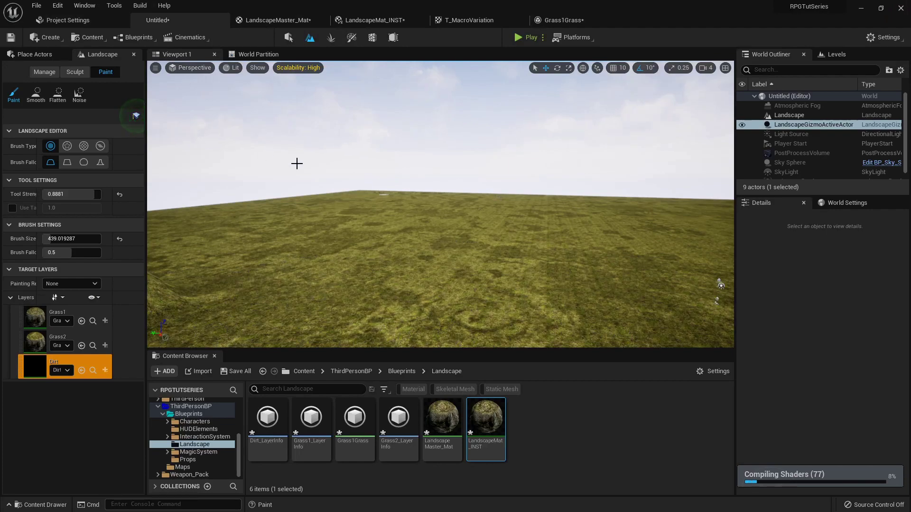
{"action": "right_click_drag", "start_coordinate": [441, 204], "coordinate": [322, 204]}
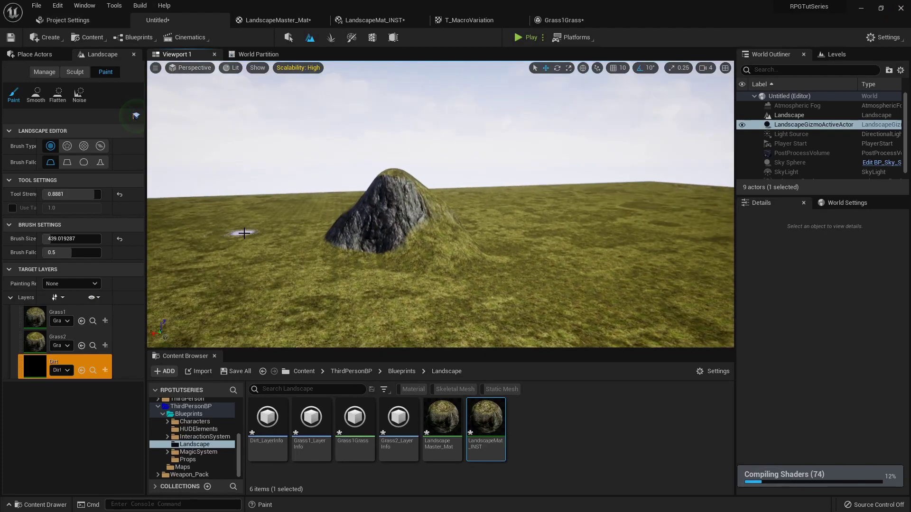
{"action": "right_click_drag", "start_coordinate": [372, 216], "coordinate": [285, 216]}
{"action": "mouse_move", "coordinate": [374, 236]}
{"action": "right_mouse_down"}
{"action": "mouse_move", "coordinate": [361, 235]}
{"action": "mouse_move", "coordinate": [374, 236]}
{"action": "right_mouse_up"}
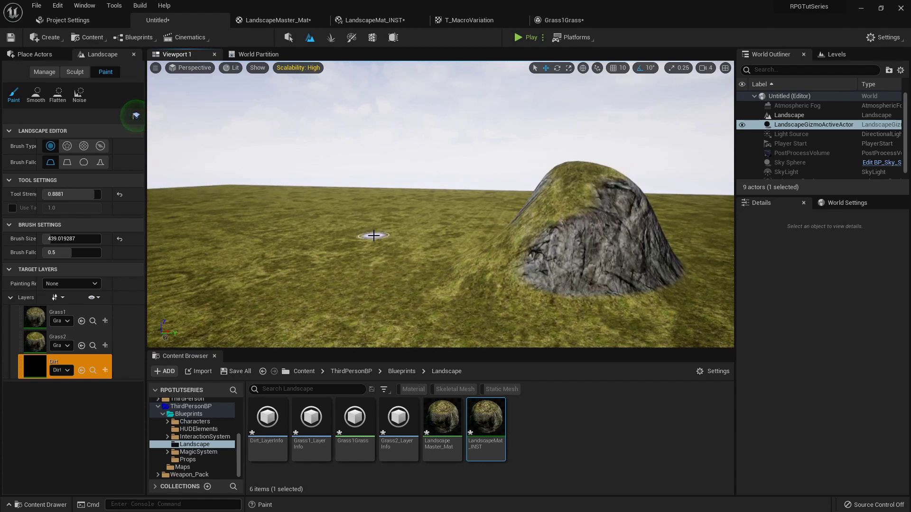